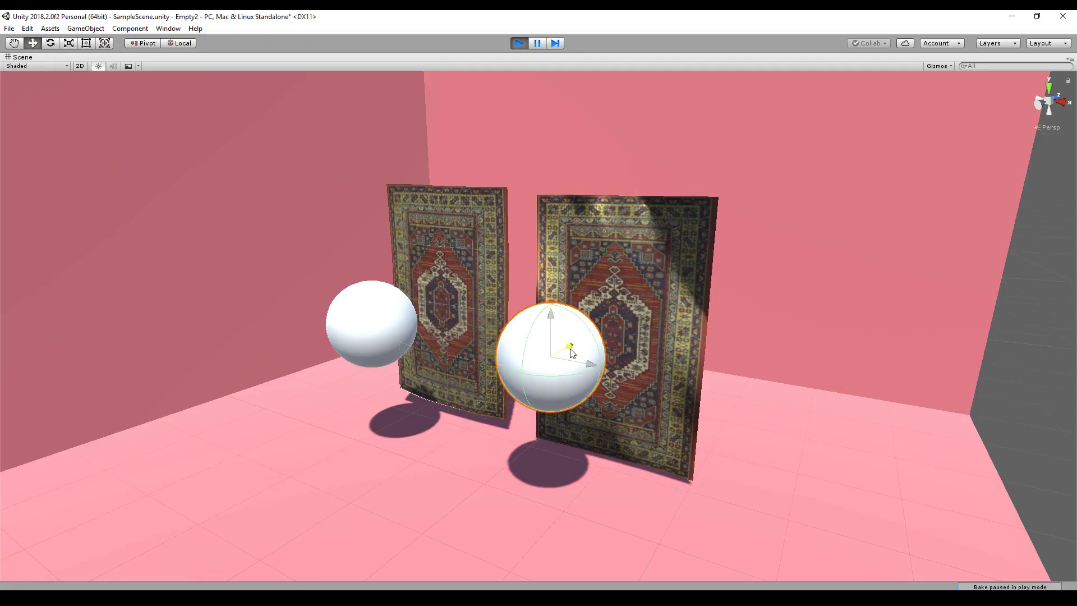
Move each sphere through its hanging carpet in the running scene to test how the cloth reacts to collisions
left_click_drag(574, 326, 645, 301)
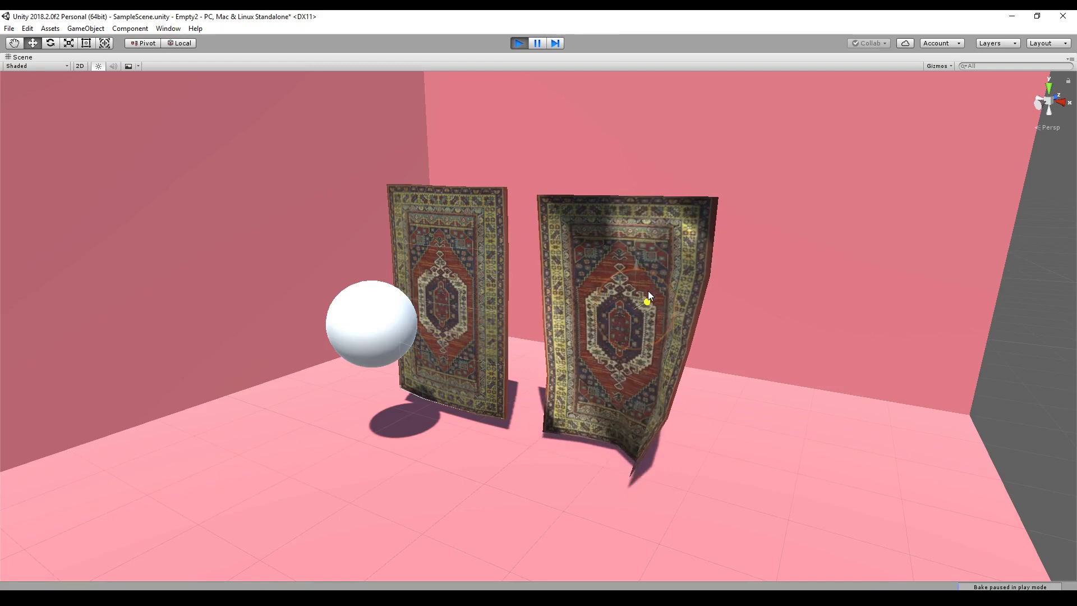
left_click(370, 323)
left_click_drag(395, 306, 379, 337)
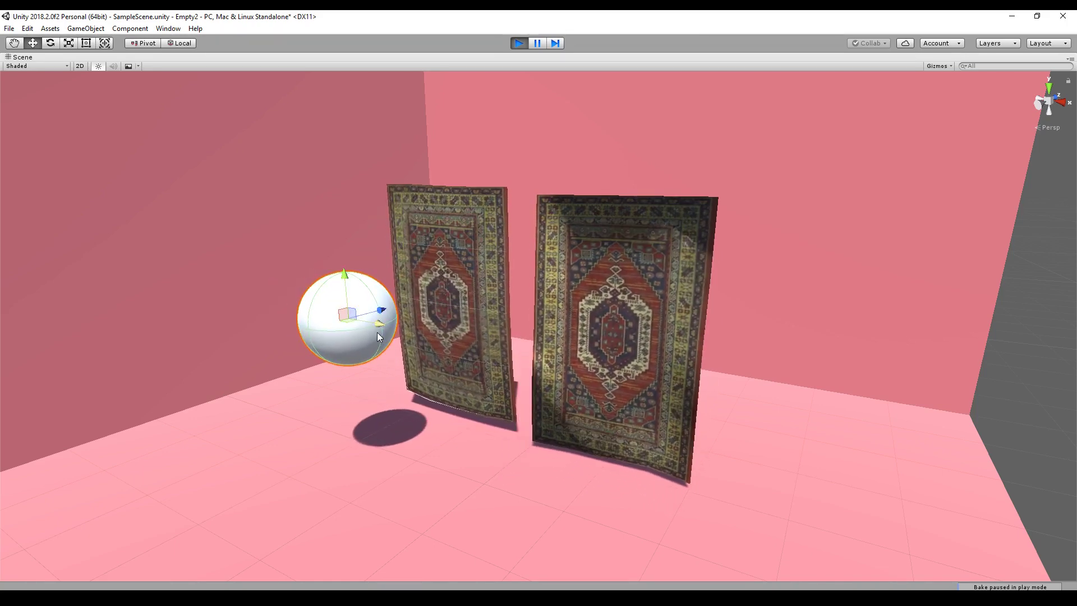
left_click_drag(378, 337, 443, 304)
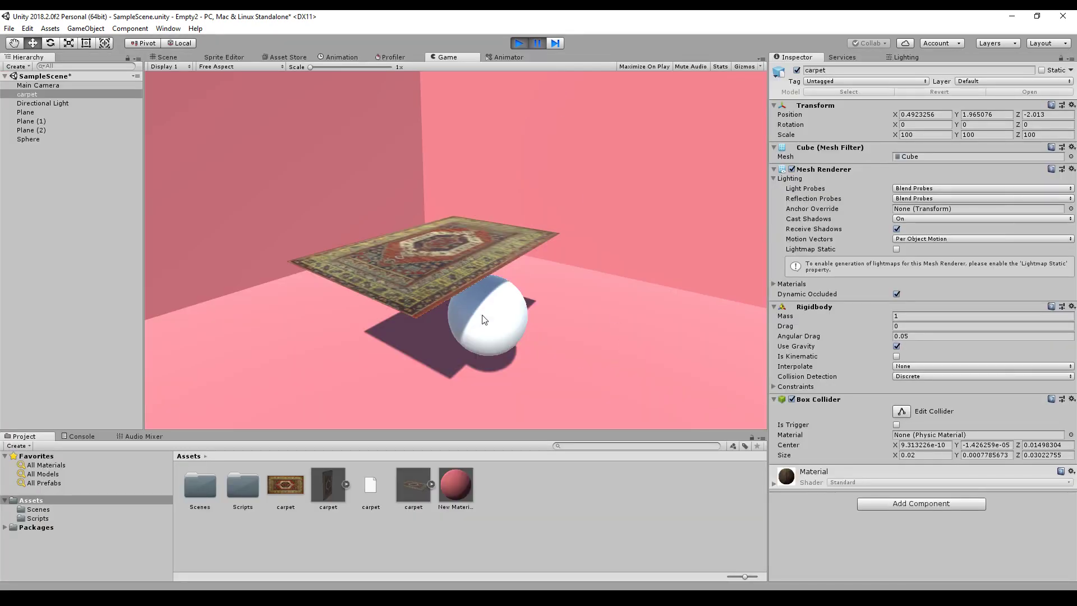
Finish the rigid carpet's play test and remove the Rigidbody and Box Collider components from the carpet
left_click(537, 42)
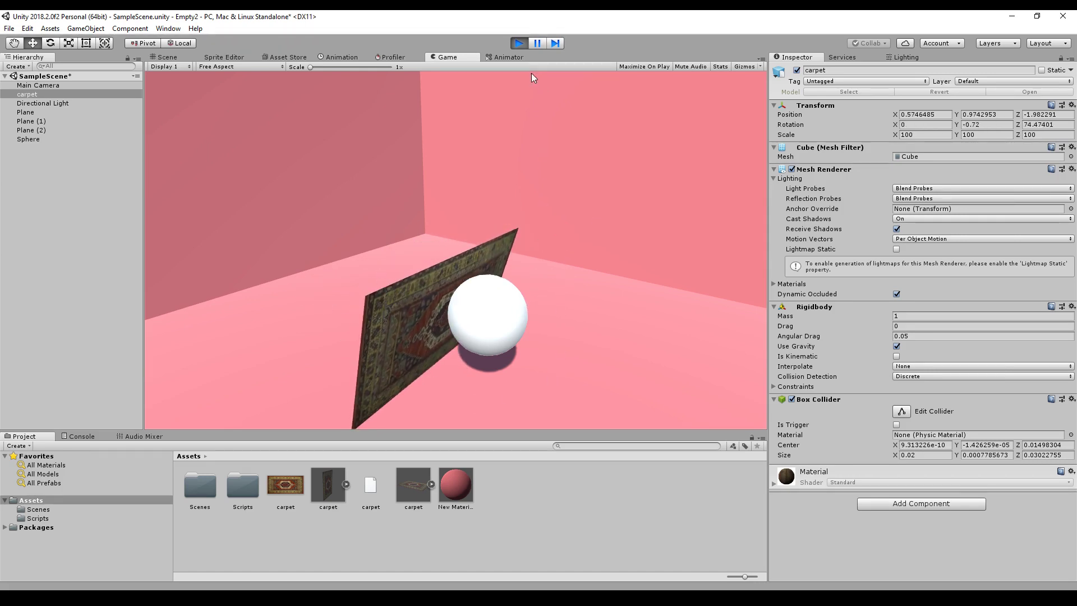
left_click(522, 43)
right_click(826, 304)
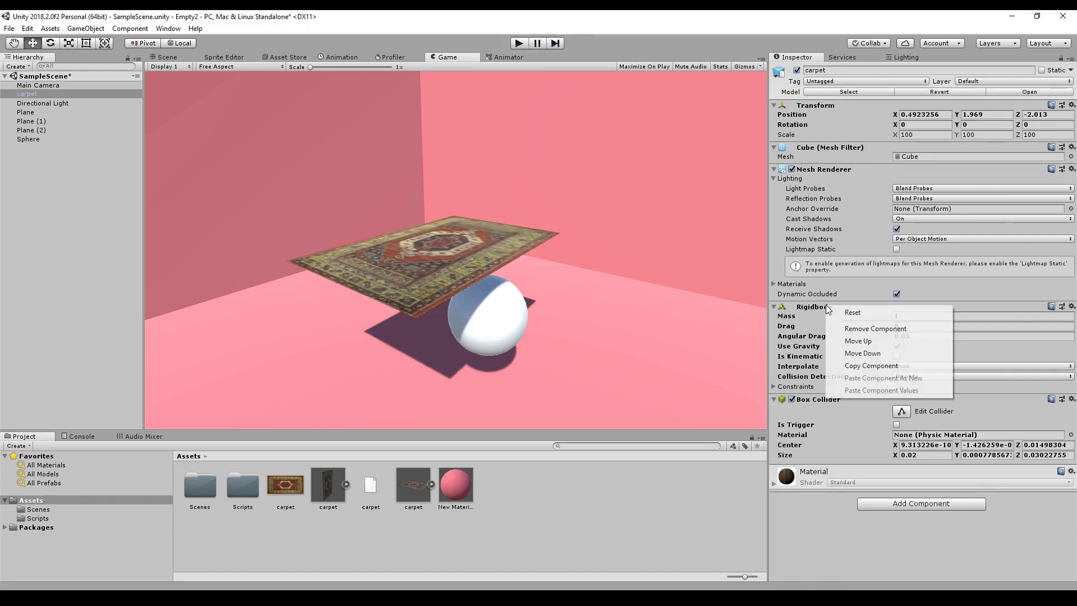
left_click(862, 330)
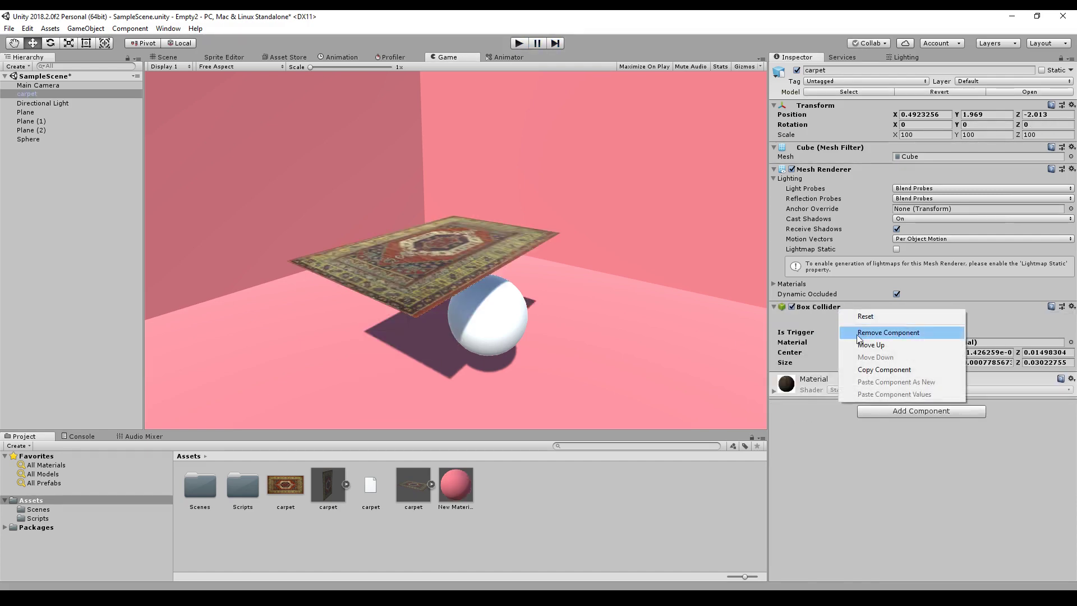
left_click(864, 332)
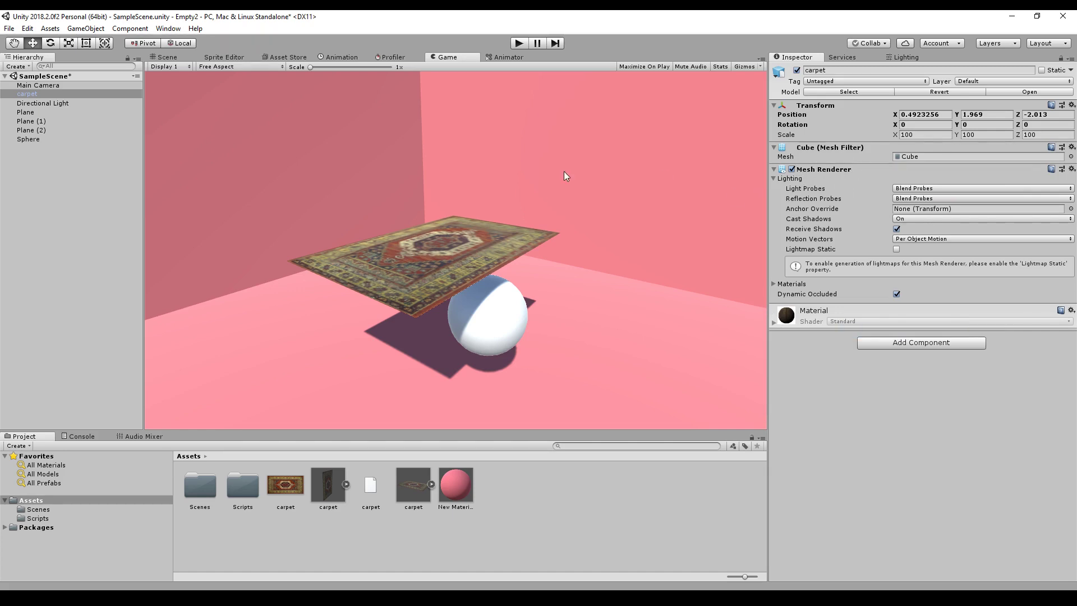
Add a Cloth component to the carpet and play-test the scene
left_click(921, 345)
type("cloth")
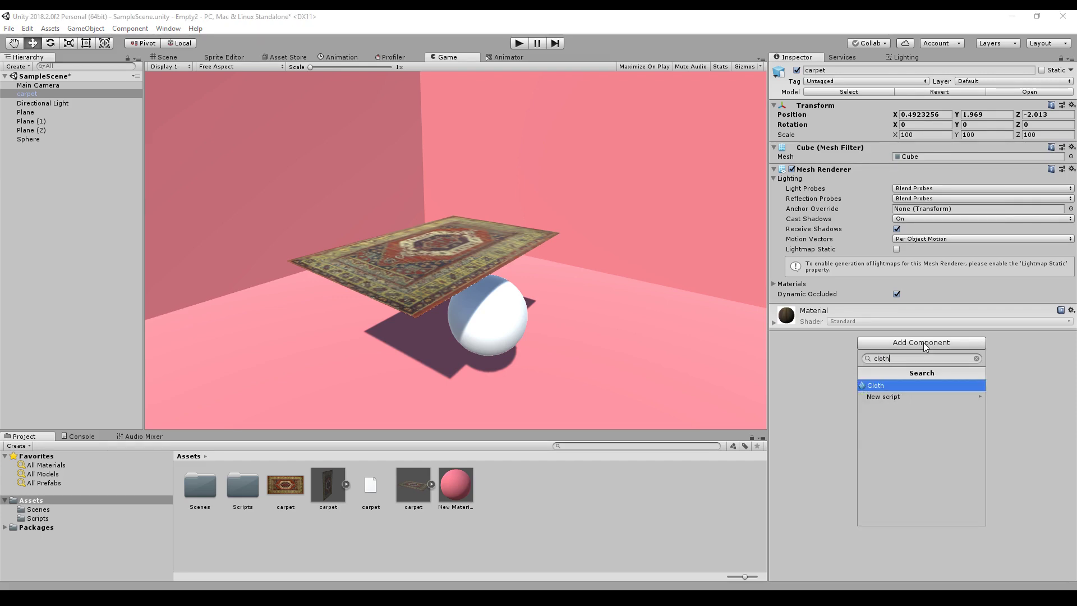
key("Return")
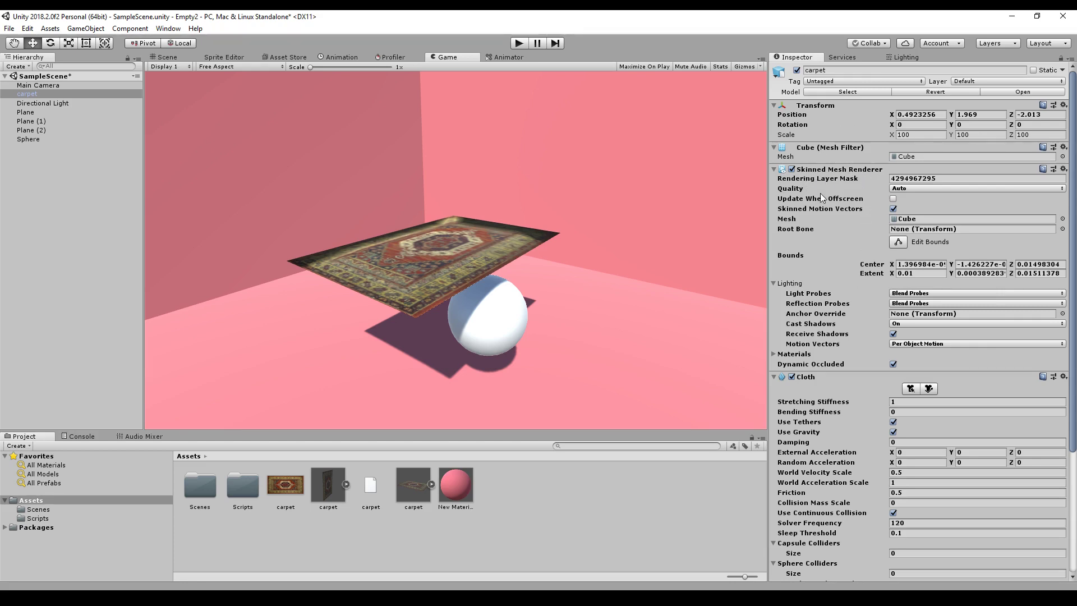
scroll(820, 216, "down", 3)
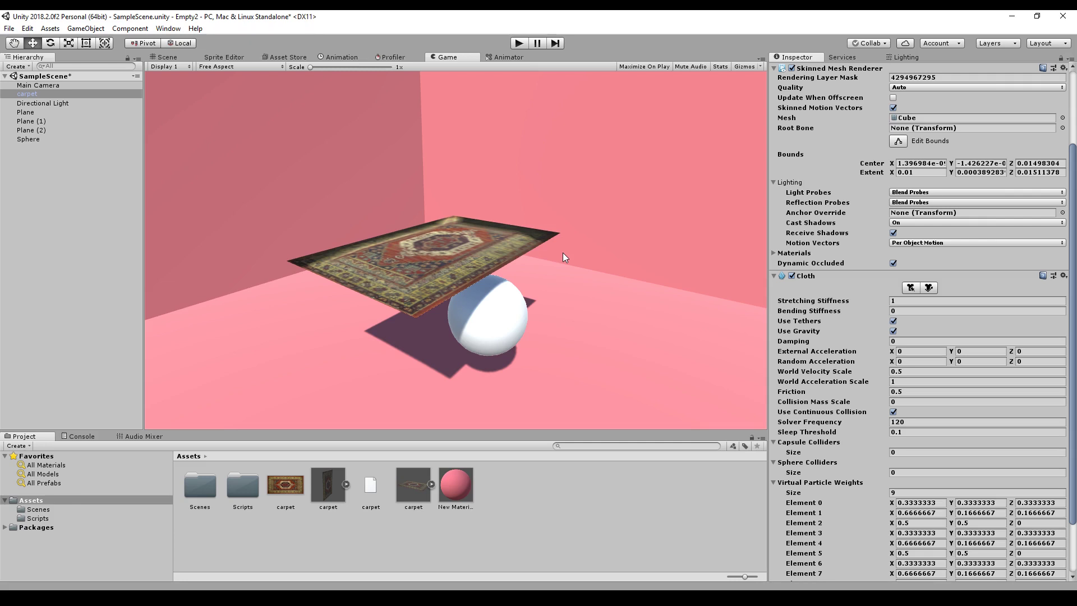
key("ctrl+p")
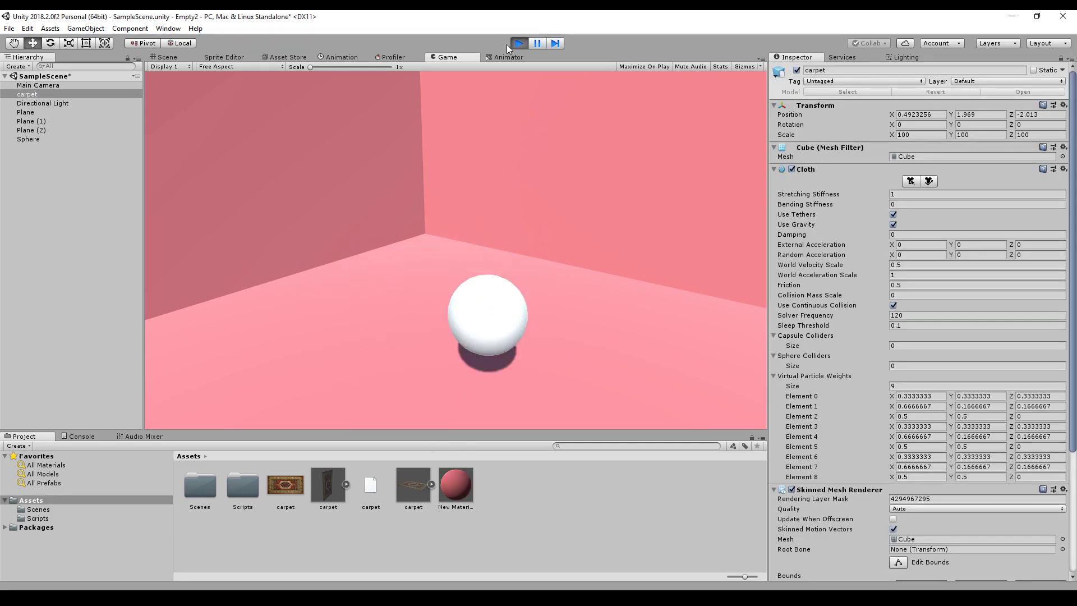
left_click(522, 43)
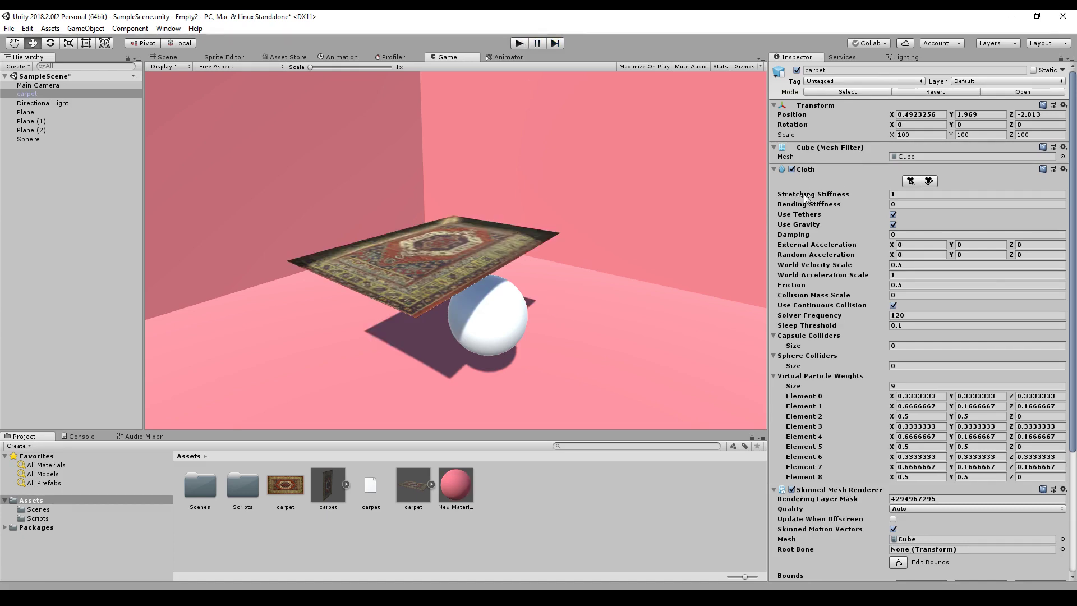
Set the size of the Cloth component's Sphere Colliders list to 1
scroll(835, 214, "down", 3)
scroll(835, 214, "up", 3)
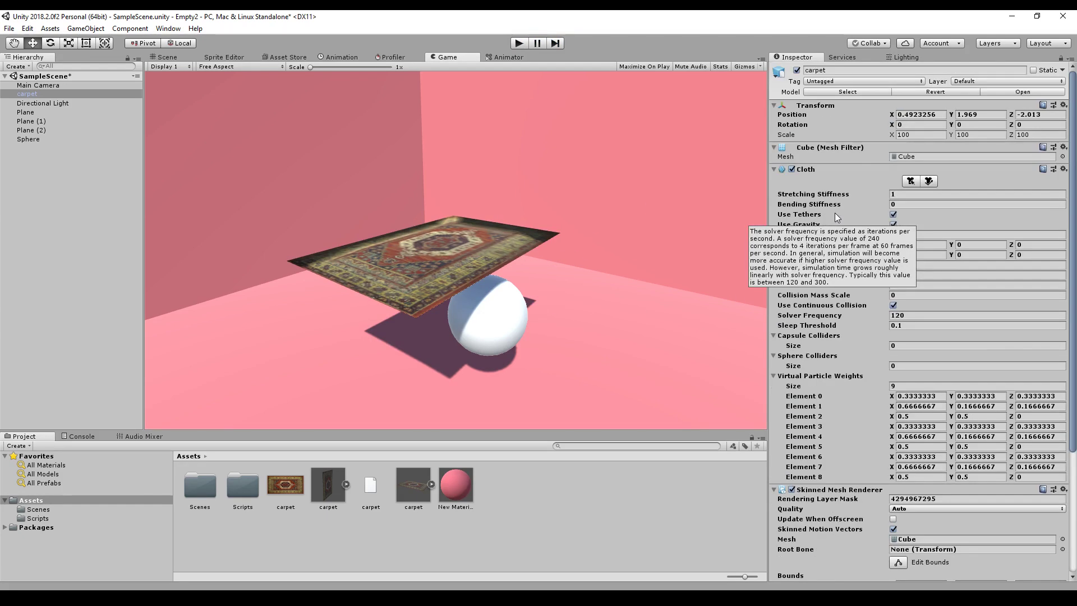
scroll(834, 261, "down", 3)
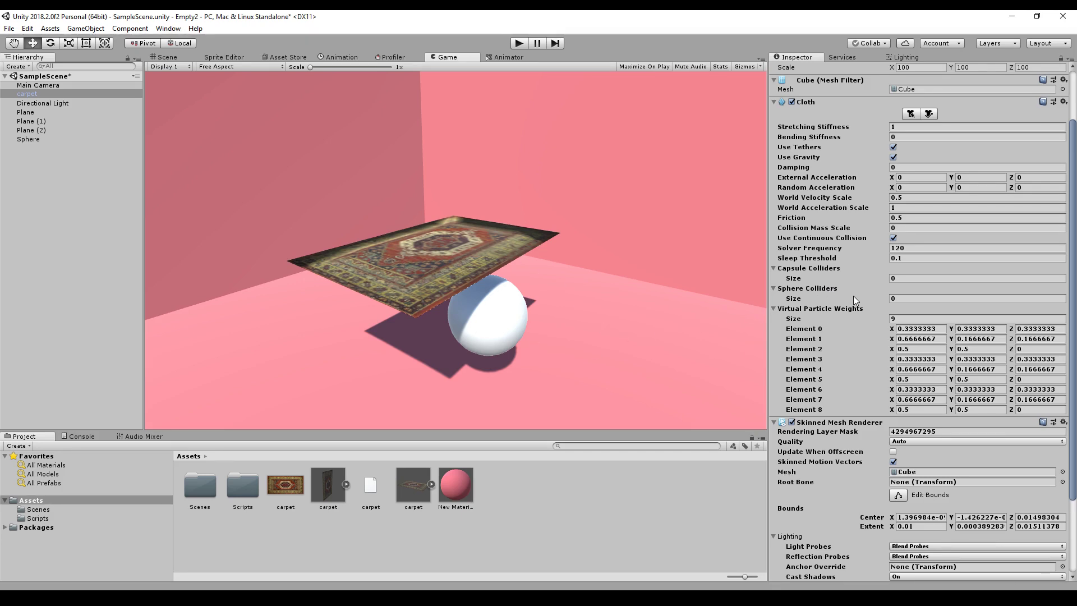
left_click(920, 299)
type("1")
key("Return")
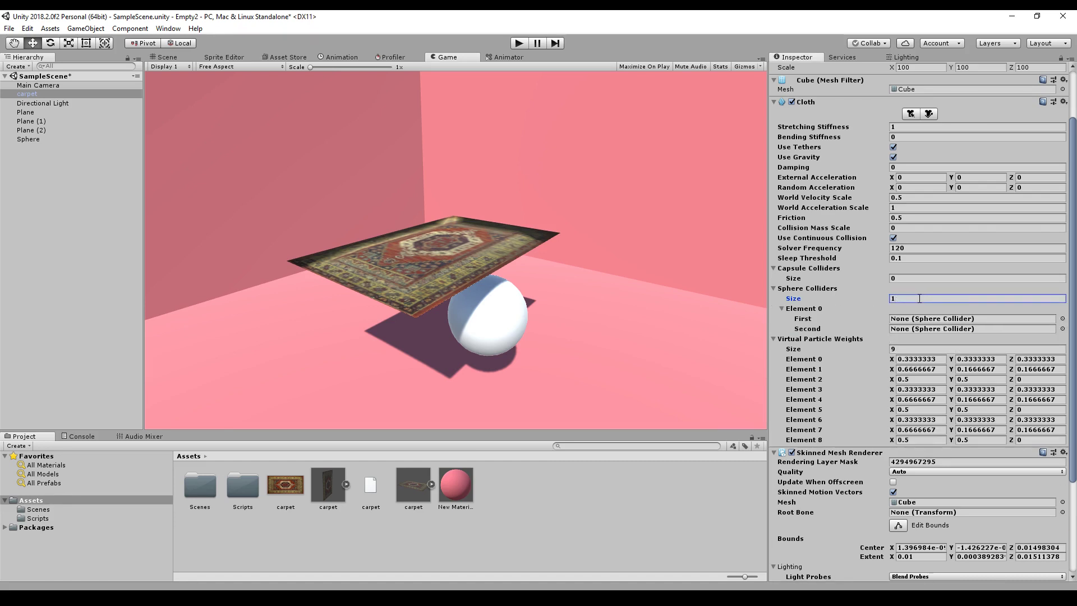
Assign the Sphere as both the First and Second sphere collider of Element 0 in the carpet's Cloth component
left_click(26, 141)
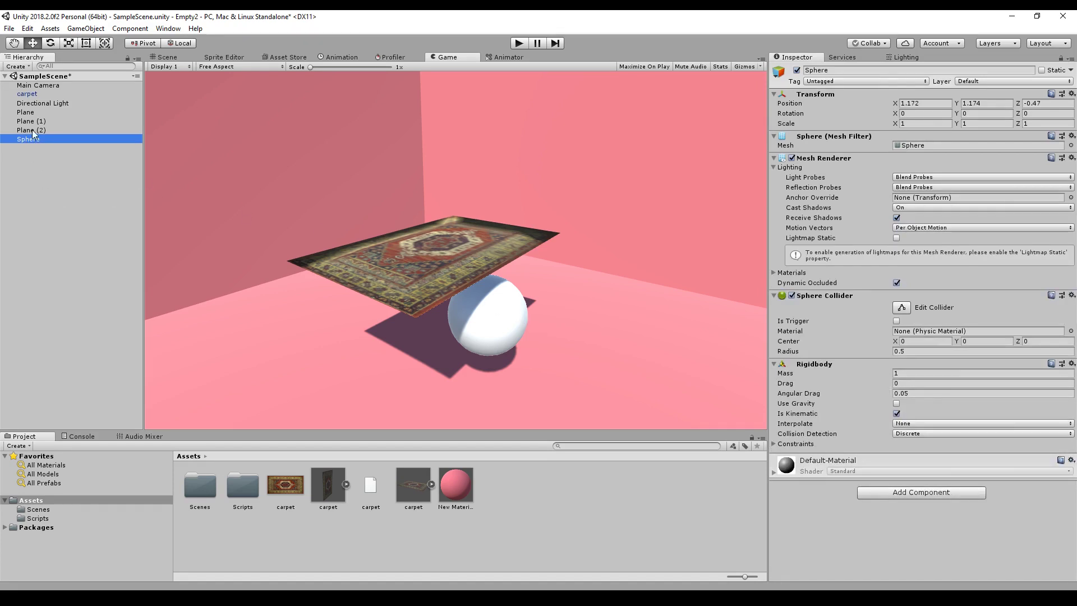
left_click(27, 94)
left_click_drag(28, 139, 920, 388)
left_click_drag(46, 143, 979, 400)
Play-test the carpet falling onto the sphere, pausing and resuming the simulation before ending it
left_click(522, 44)
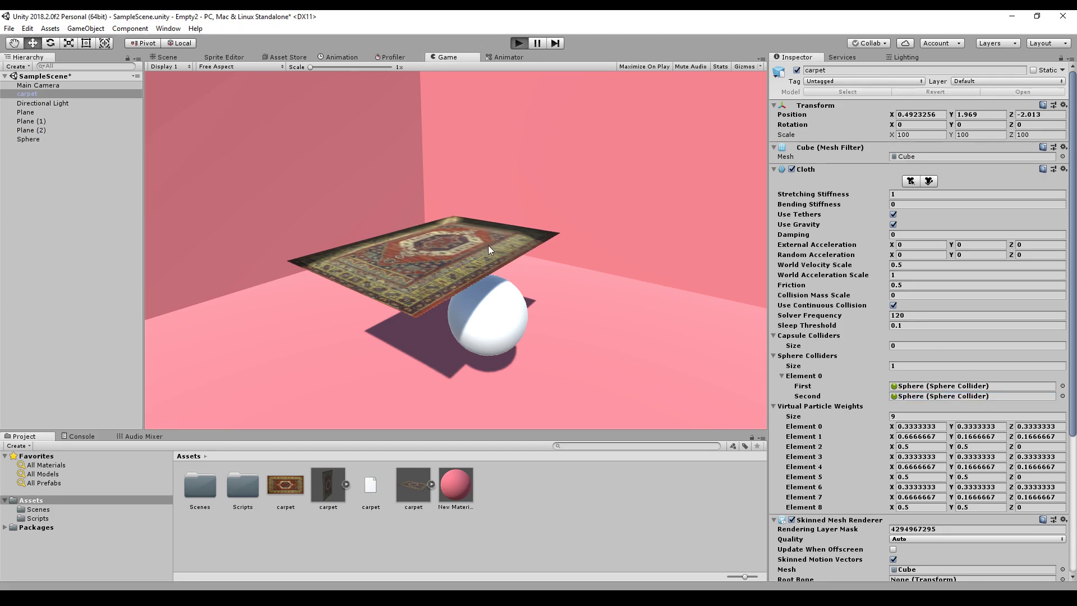
left_click(537, 43)
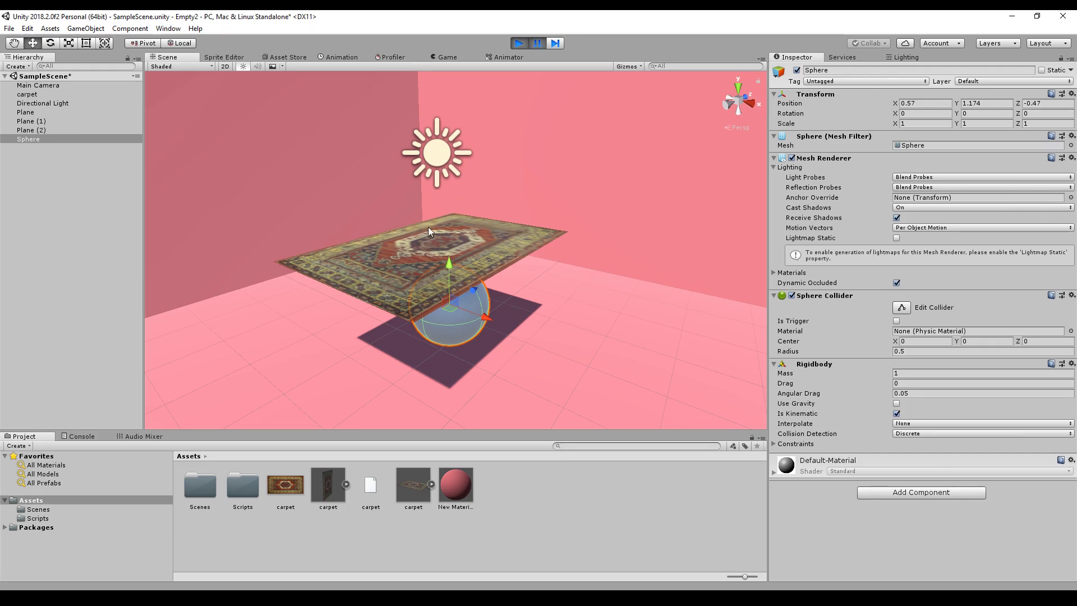
left_click(536, 43)
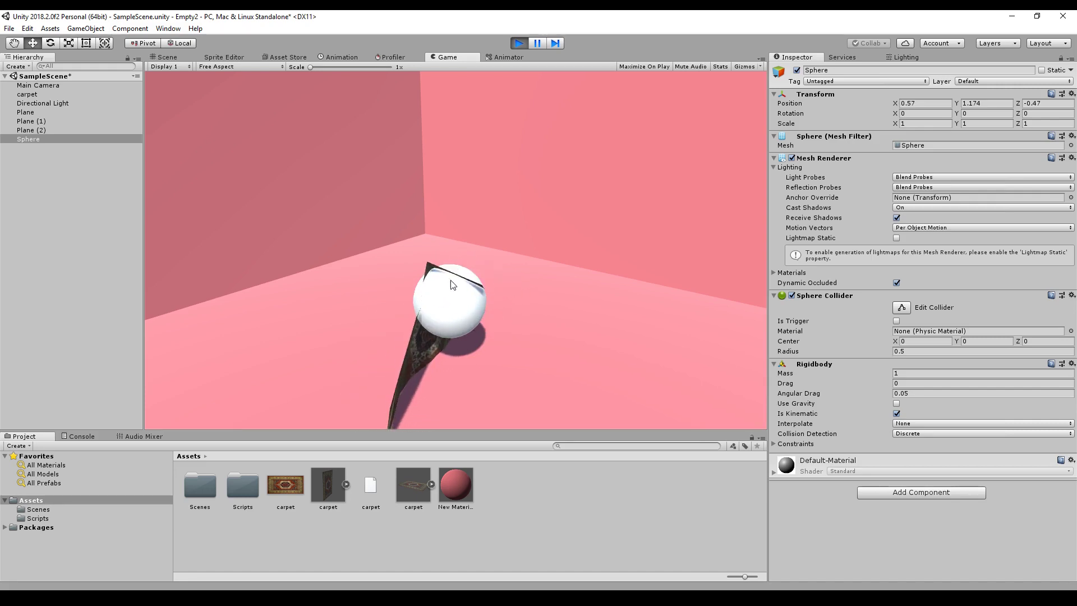
left_click(520, 44)
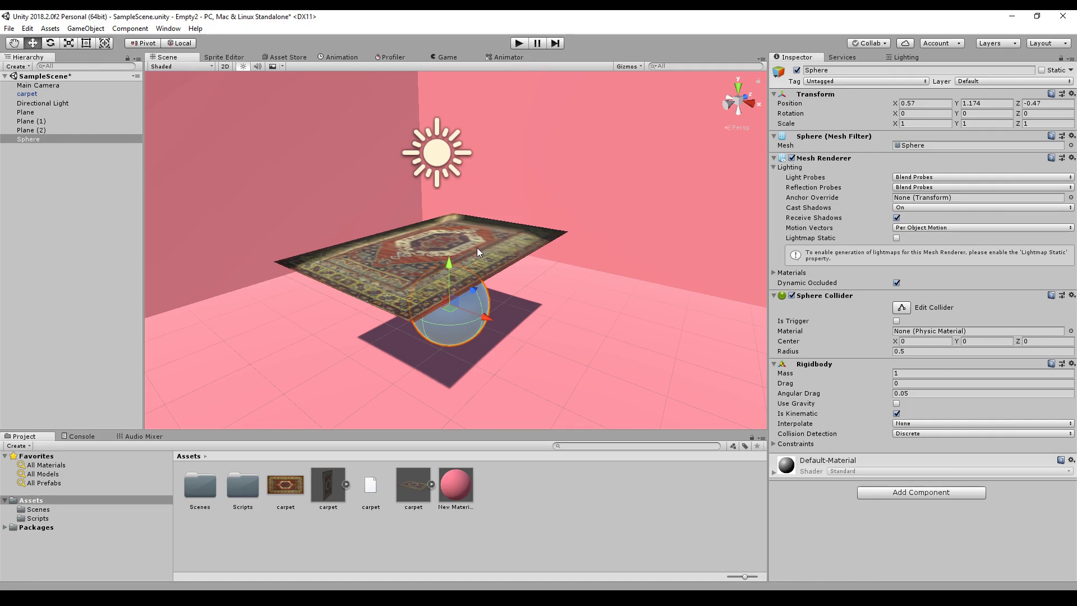
Open the cloth constraints editor for the carpet, looking briefly at the self-collision and inter-collision editor as well
left_click(476, 246)
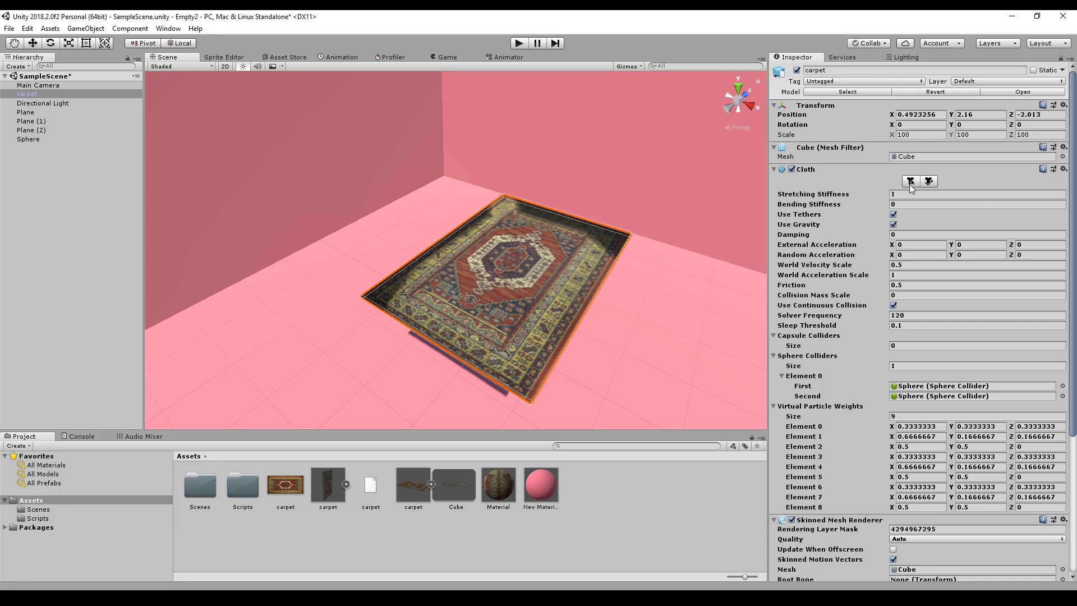
left_click(911, 183)
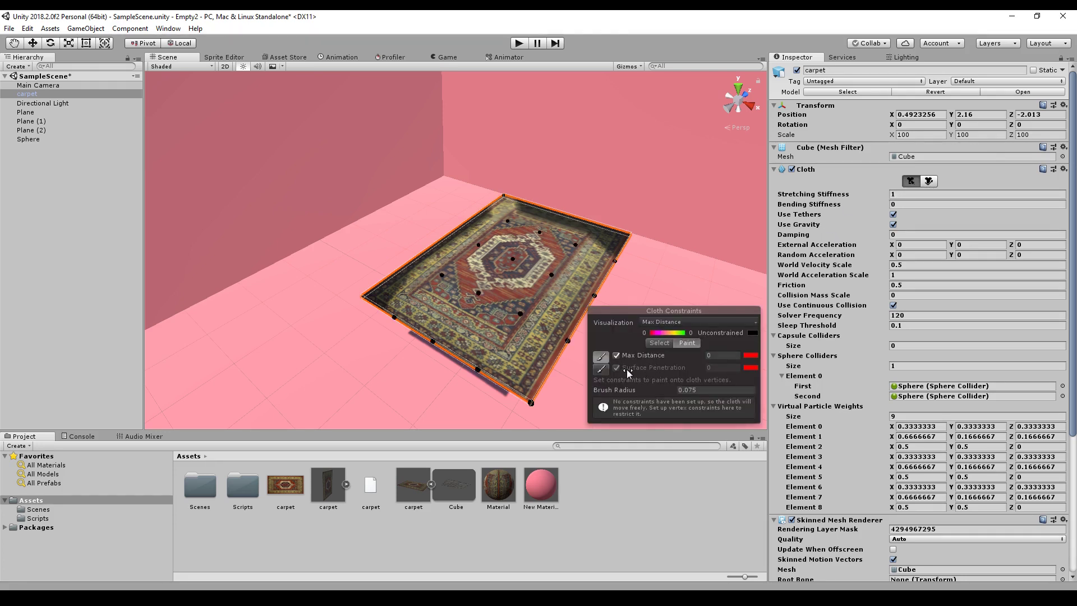
left_click(929, 181)
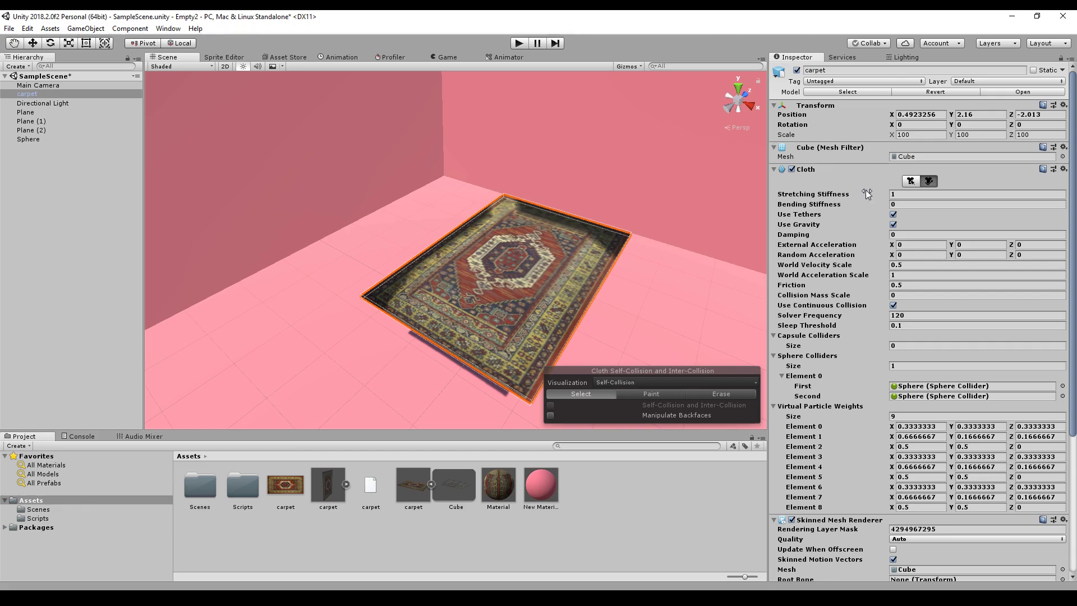
left_click(911, 182)
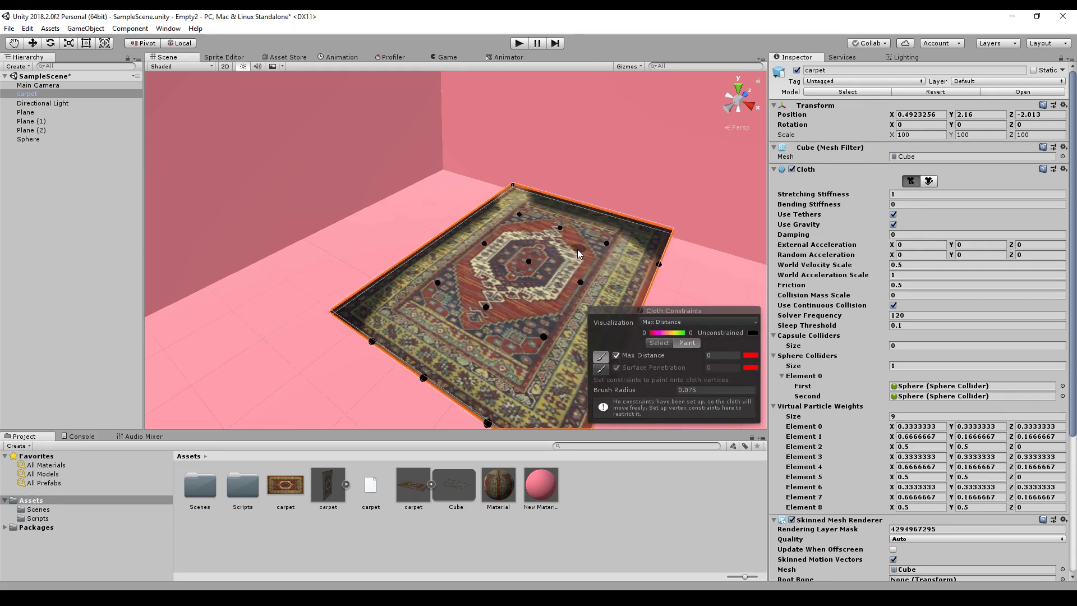
Paint a Max Distance constraint of 0 onto the corner vertices along one short edge of the carpet
middle_click_drag(627, 239, 597, 238)
middle_click_drag(432, 233, 457, 240)
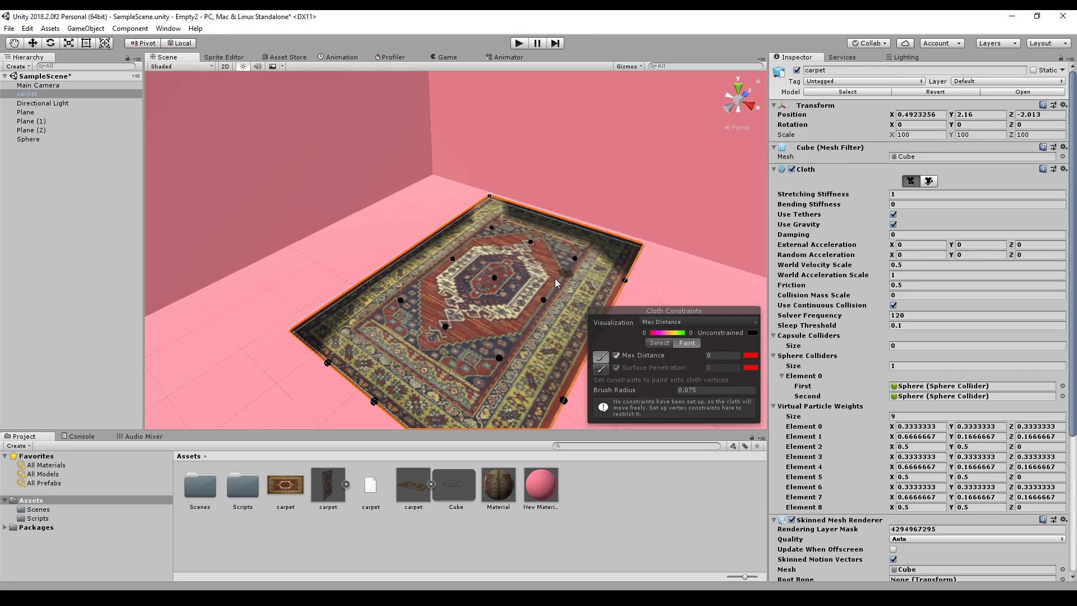
middle_click_drag(555, 278, 527, 281)
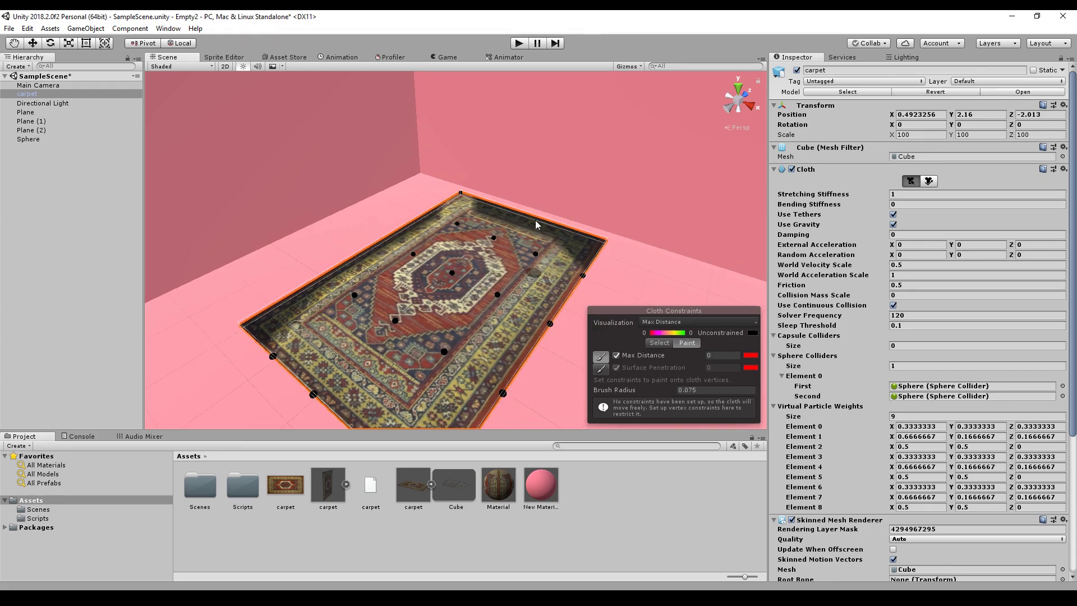
left_click(458, 196)
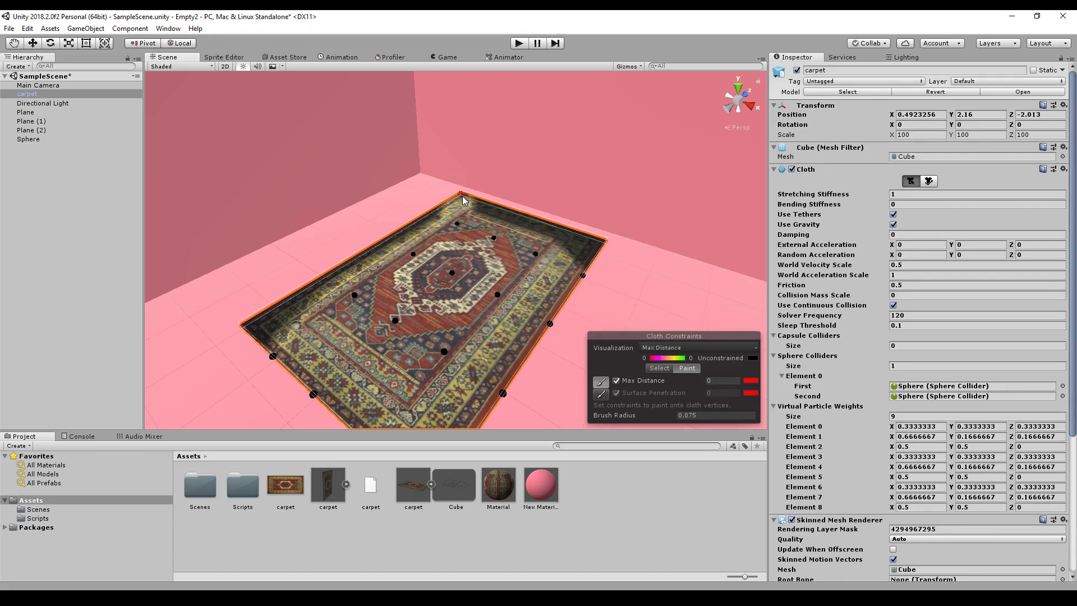
scroll(455, 210, "up", 3)
middle_click_drag(476, 208, 407, 244)
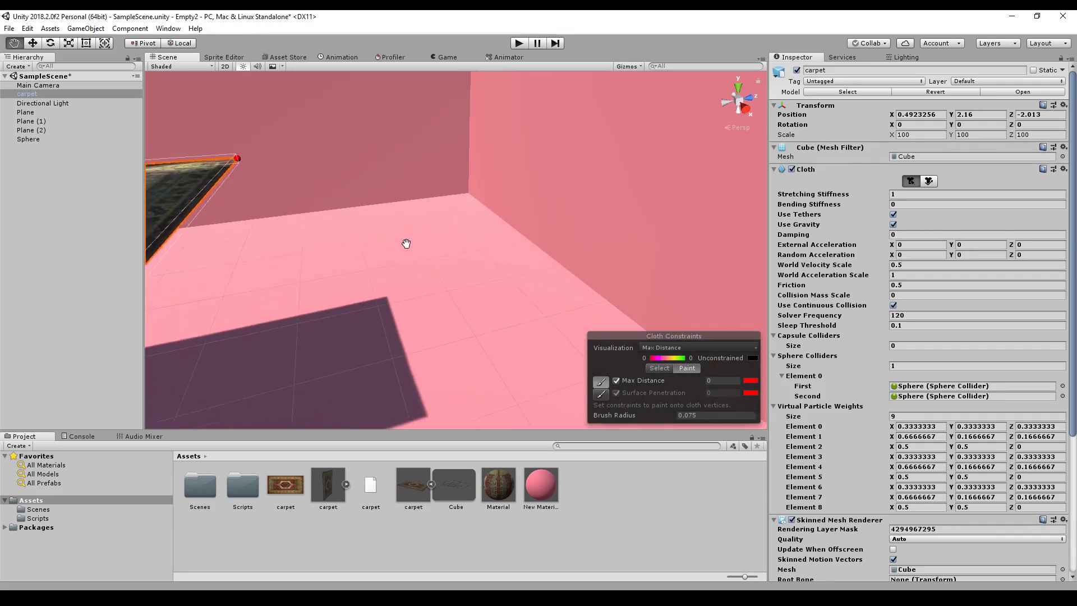
right_click_drag(406, 244, 294, 232)
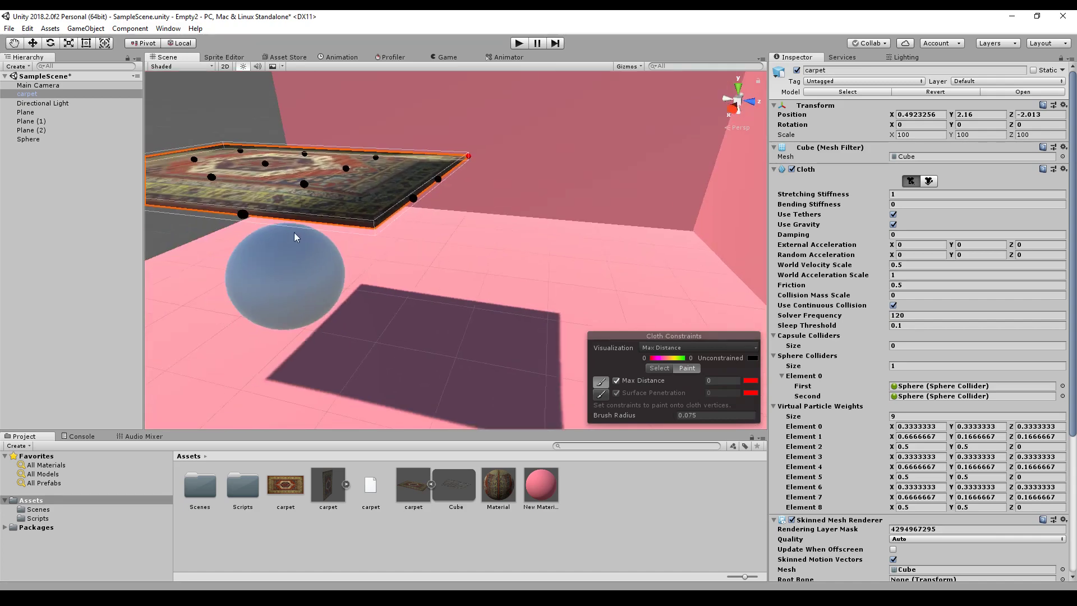
mouse_move(415, 202)
left_mouse_down()
mouse_move(440, 178)
mouse_move(440, 214)
left_mouse_up()
mouse_move(440, 214)
right_mouse_down()
mouse_move(348, 227)
mouse_move(481, 240)
mouse_move(464, 241)
right_mouse_up()
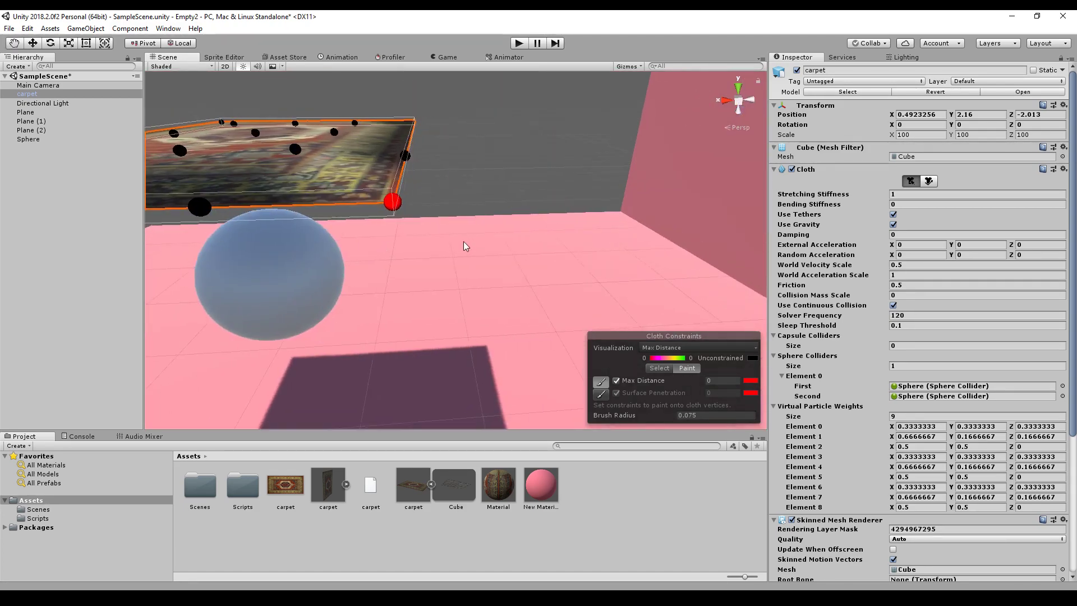
Play-test the carpet with its corner vertices pinned by the Max Distance constraint
left_click(519, 43)
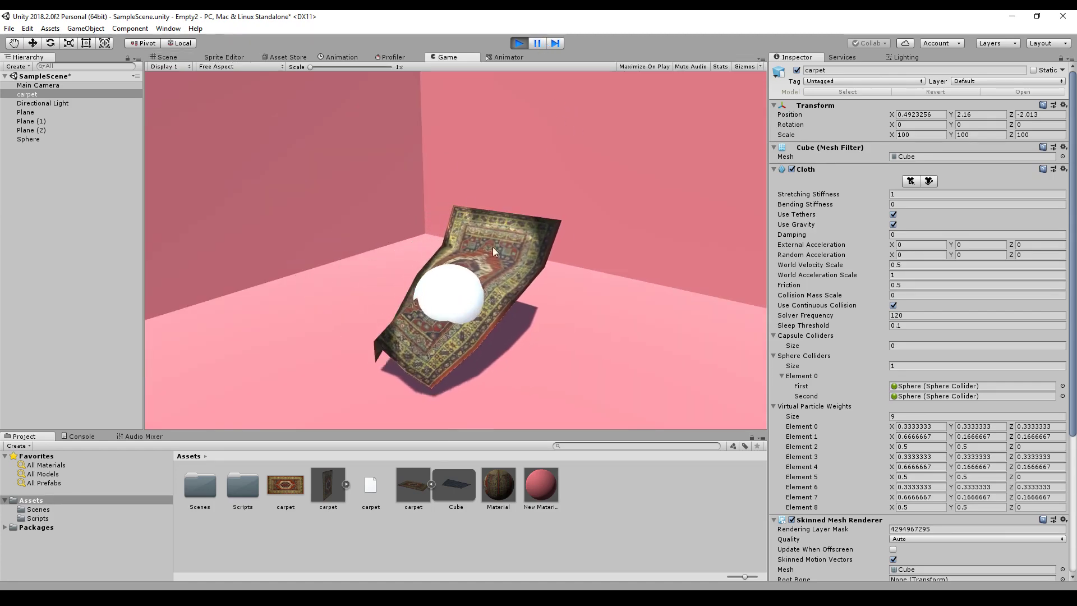
left_click(519, 43)
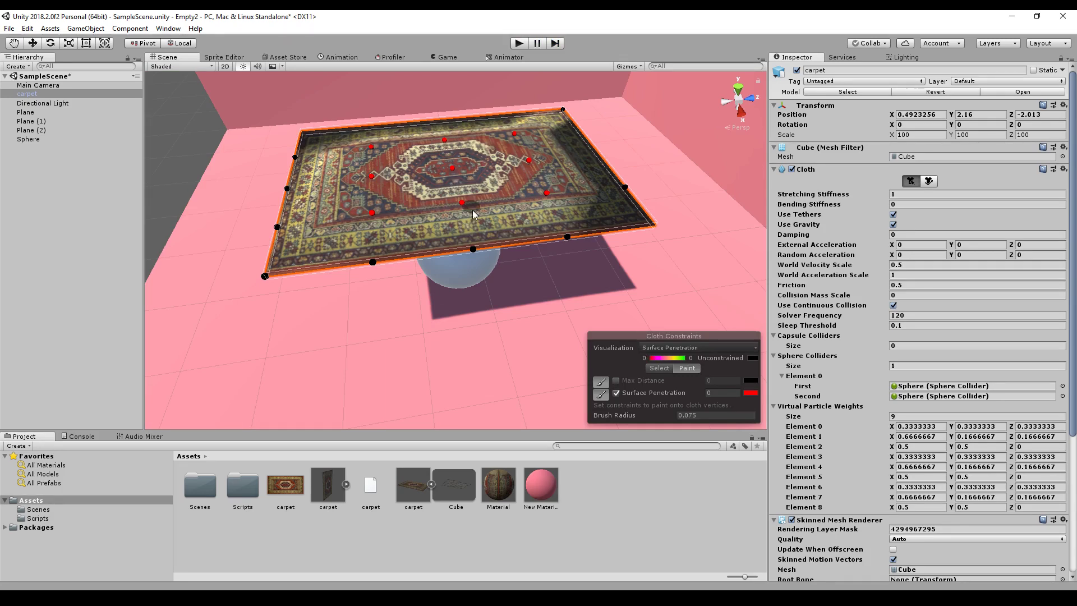
Try a Surface Penetration constraint of 0 on the carpet's inner vertices in a play test
left_click(366, 218)
left_click(519, 45)
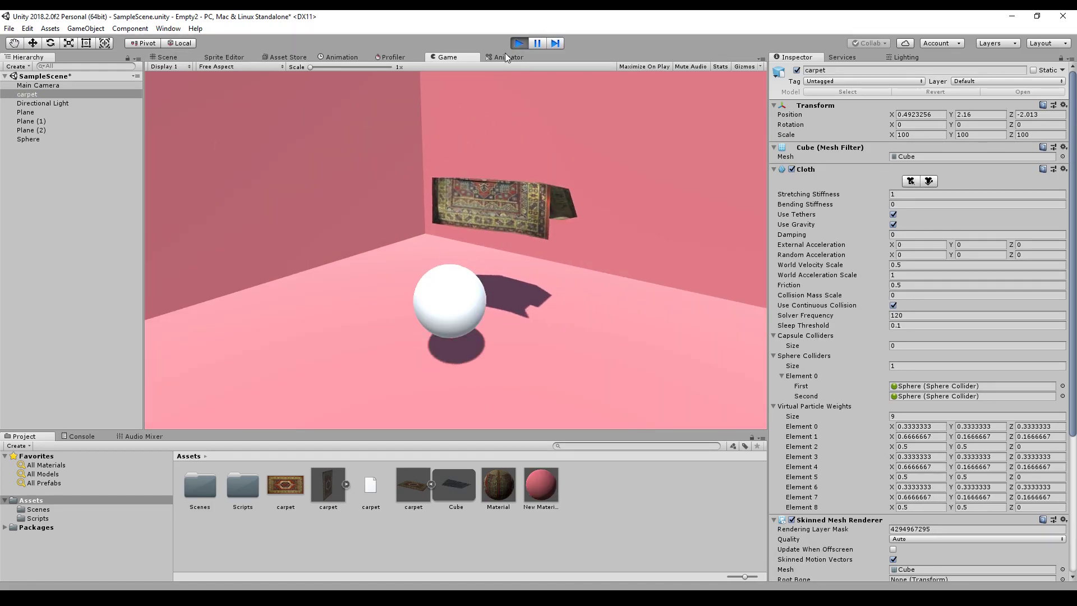
left_click(521, 44)
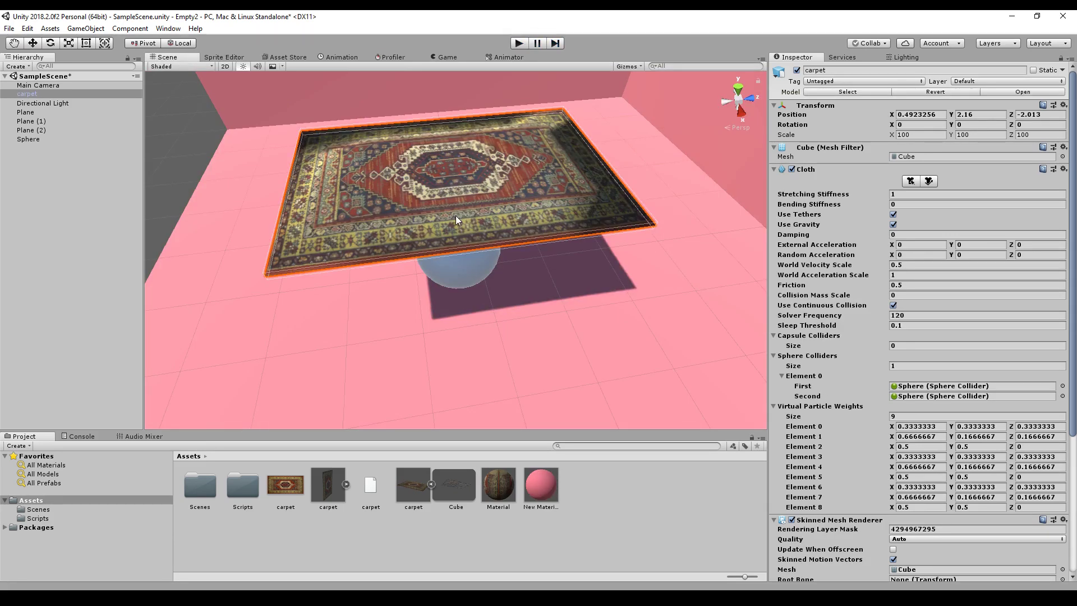
Reopen the cloth constraints editor and try selecting the carpet's inner vertices, looking briefly at the Paint mode
left_click(910, 182)
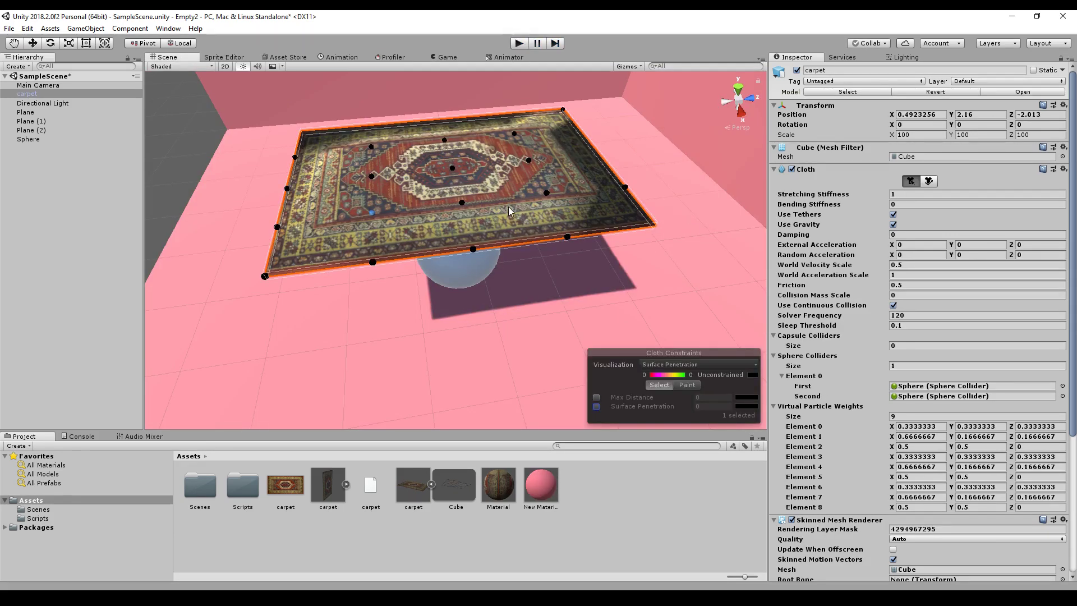
left_click_drag(348, 132, 577, 225)
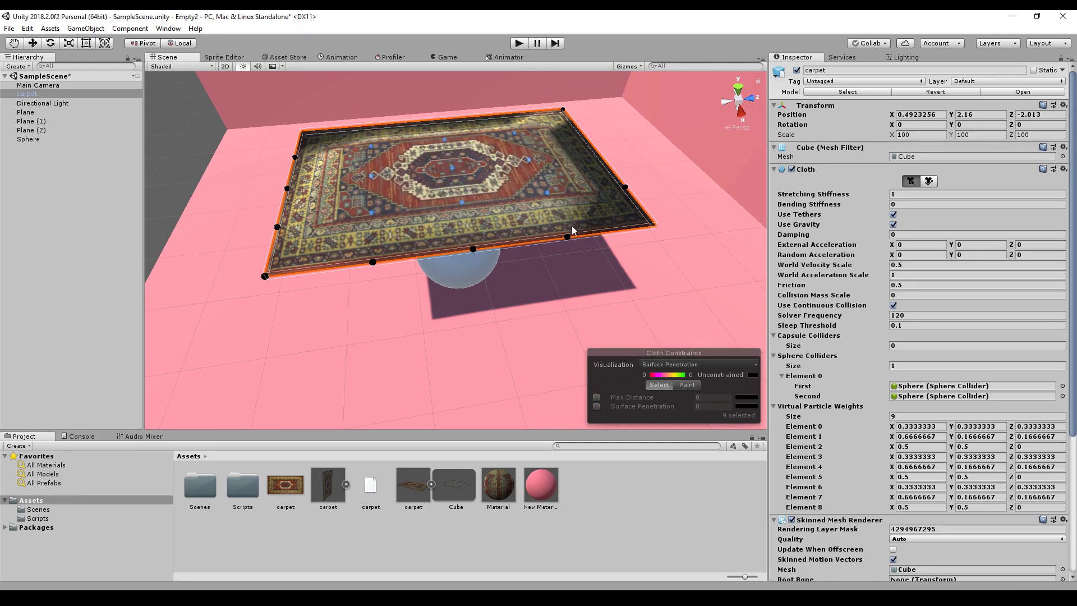
left_click(688, 385)
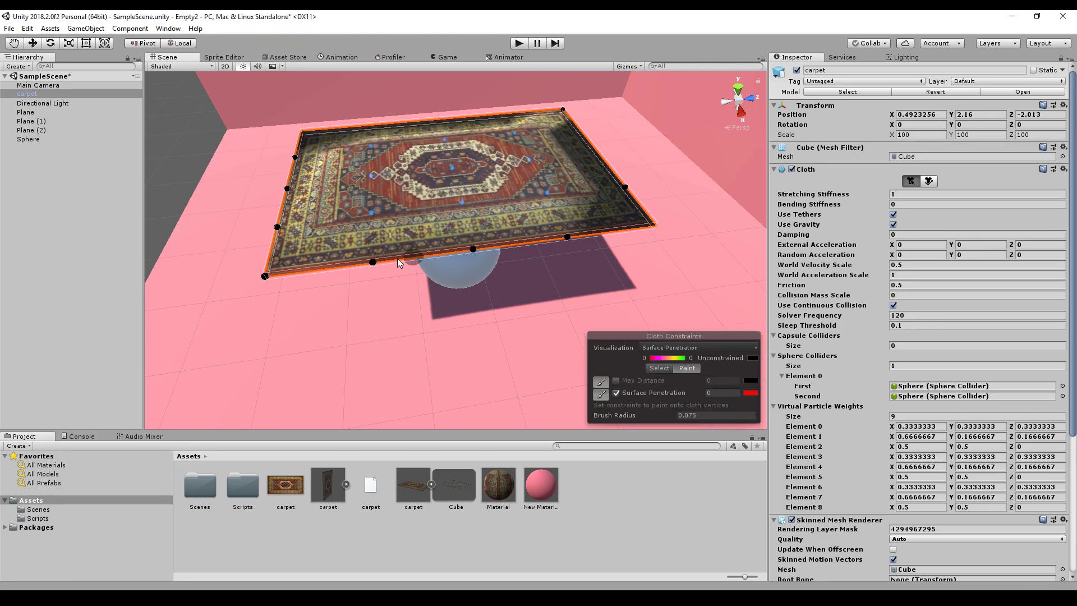
left_click(664, 368)
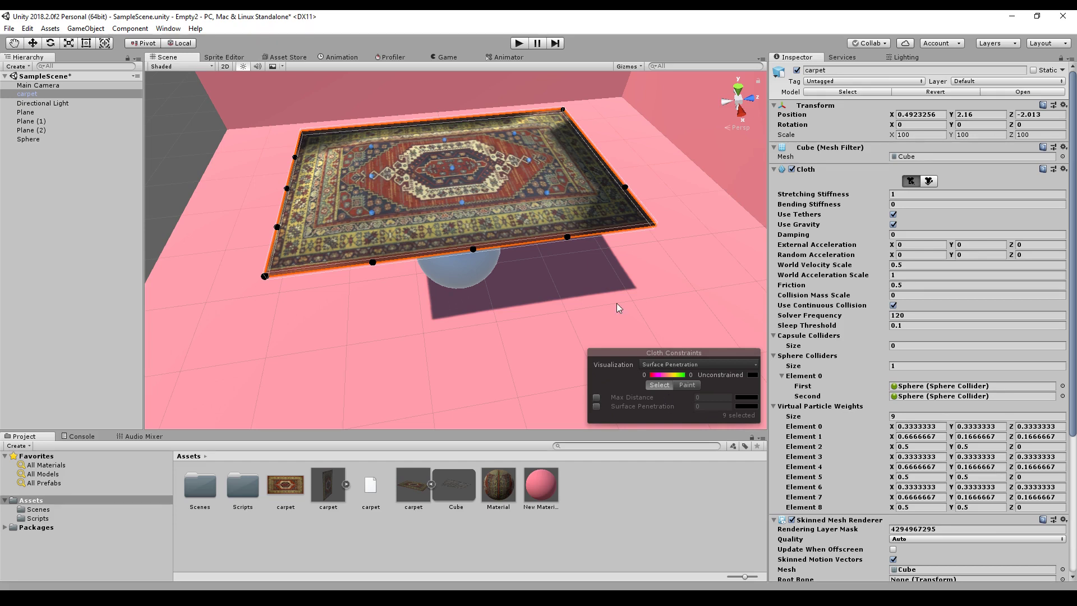
left_click_drag(493, 119, 634, 202)
Open the cloth self-collision and inter-collision editor and look at its visualization choices and Paint mode
left_click(928, 180)
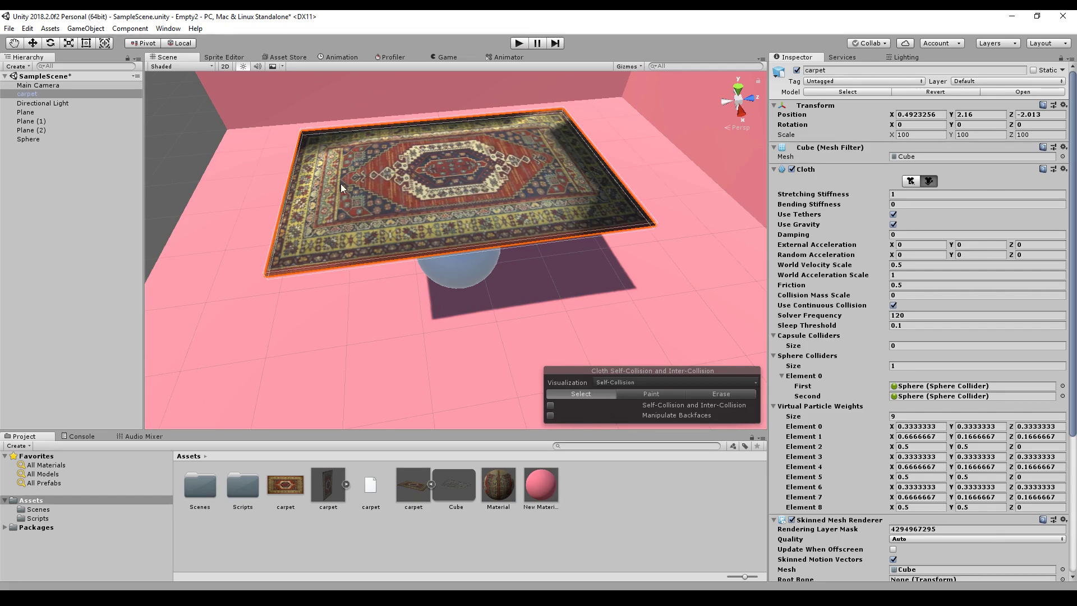
left_click(637, 395)
left_click(595, 402)
left_click(641, 392)
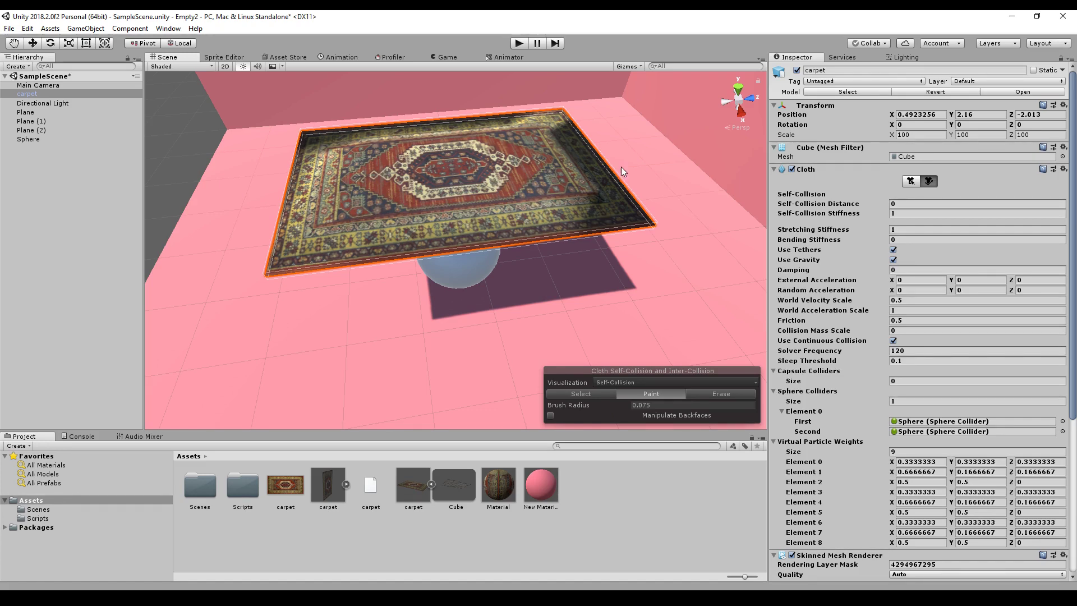
Play-test the carpet with a Stretching Stiffness of 0, and return the value to 1 while the simulation runs
key("ctrl+p")
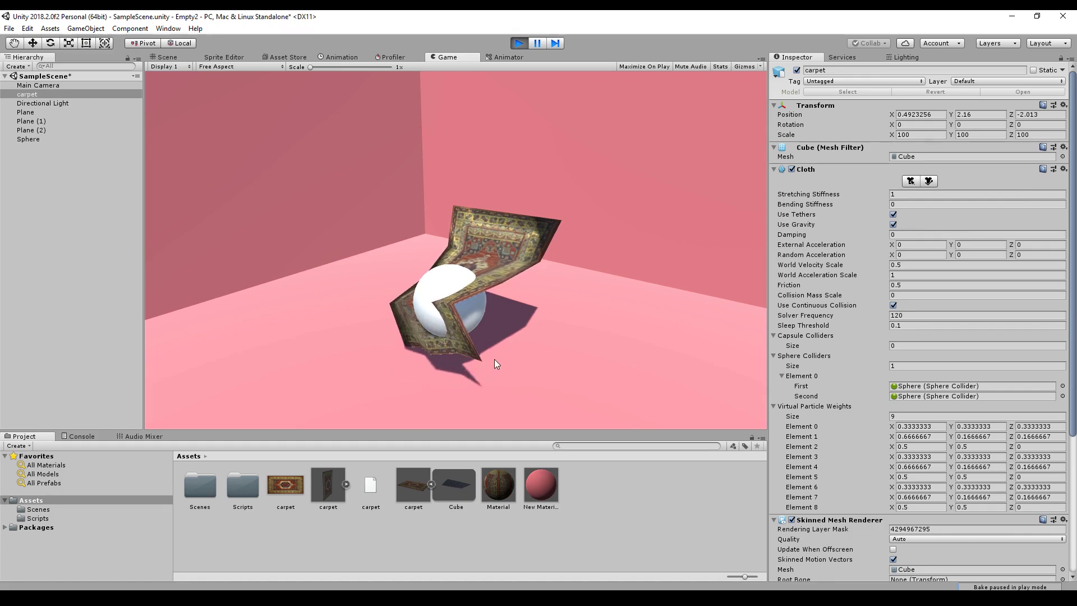
left_click(901, 194)
type("0")
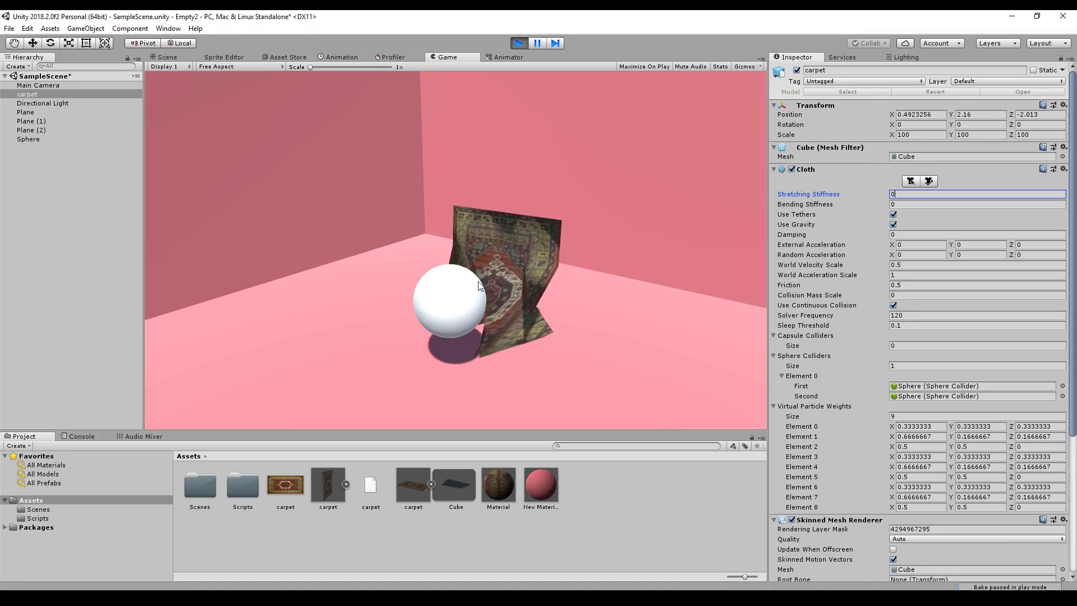
key("BackSpace")
type("1")
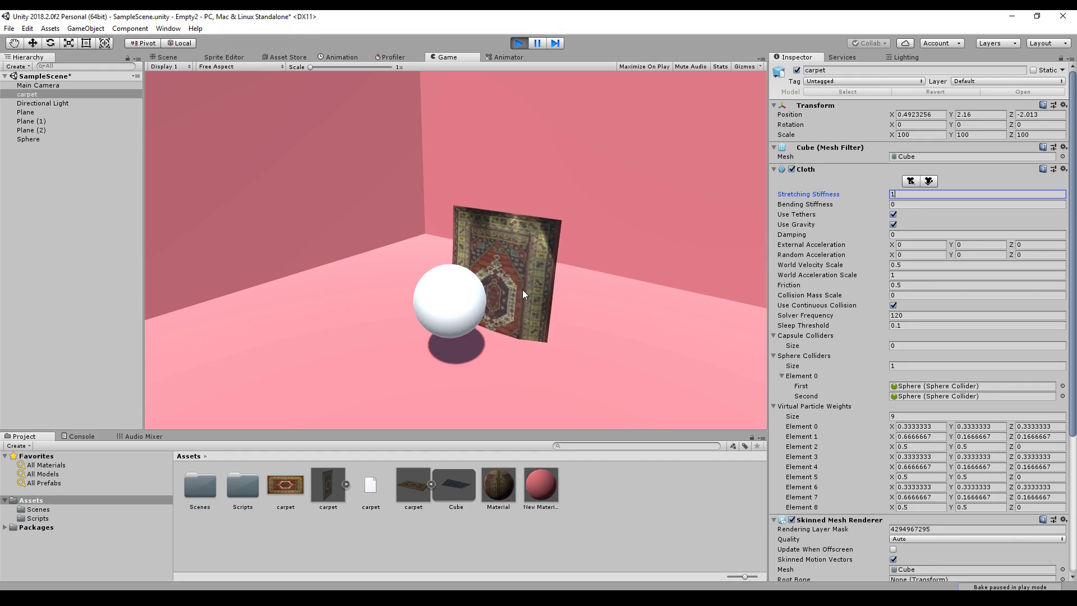
Try a Bending Stiffness of 1 on the running cloth, and repeat the test after restarting play mode
left_click(905, 203)
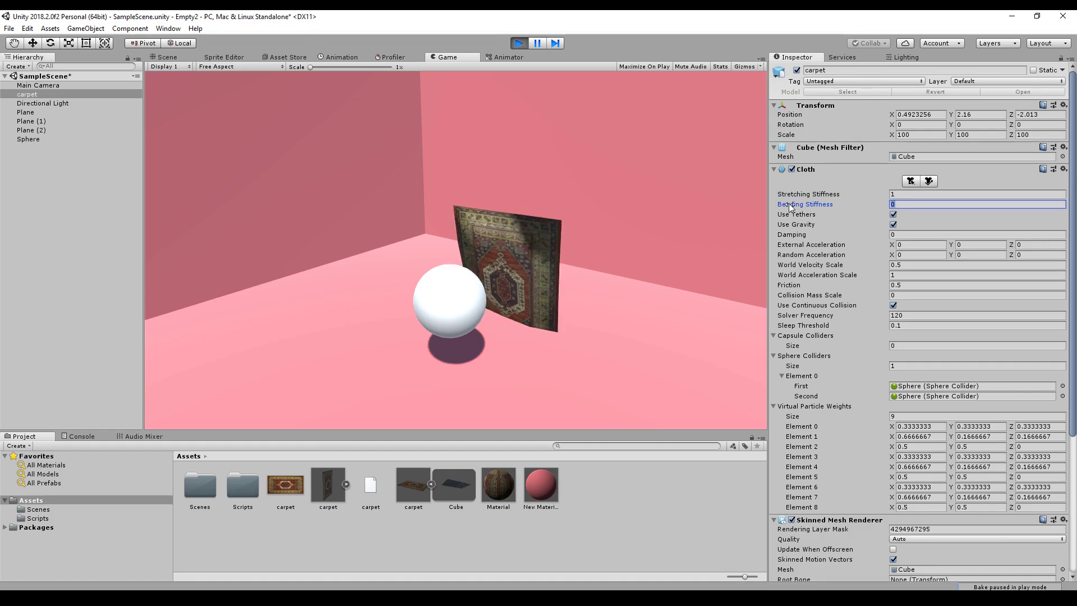
type("1")
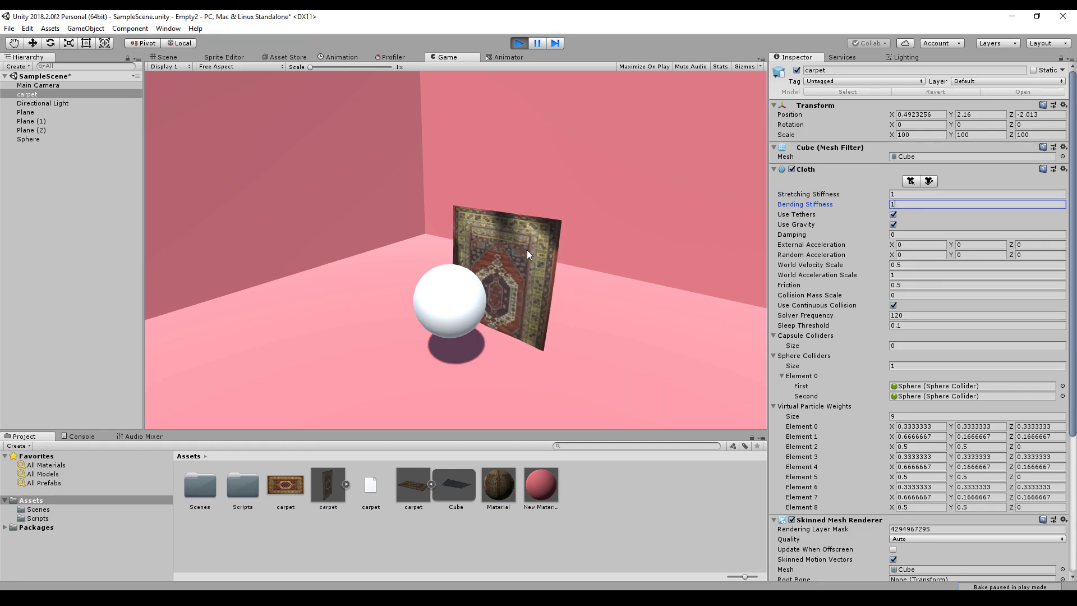
left_click(520, 42)
left_click(521, 42)
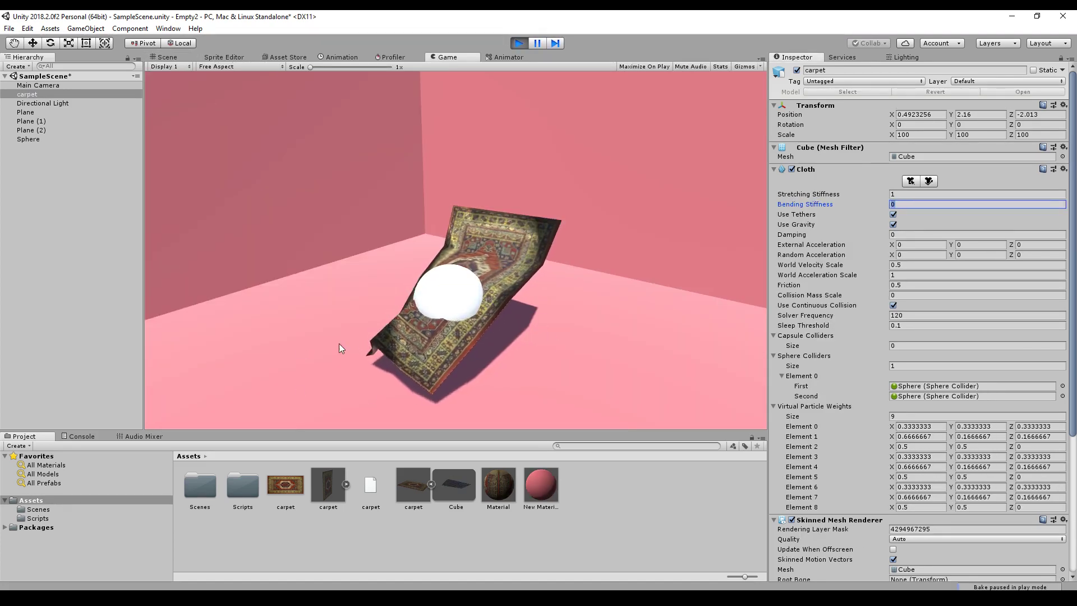
type("1")
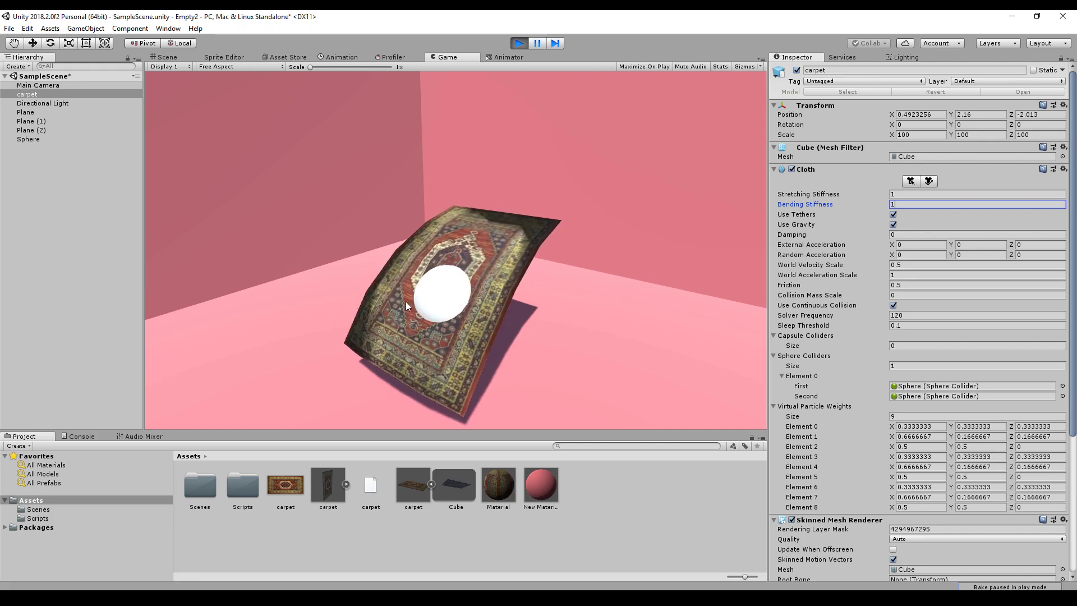
Compare the cloth with Use Tethers off and on, and set Bending Stiffness back to 0
left_click(888, 214)
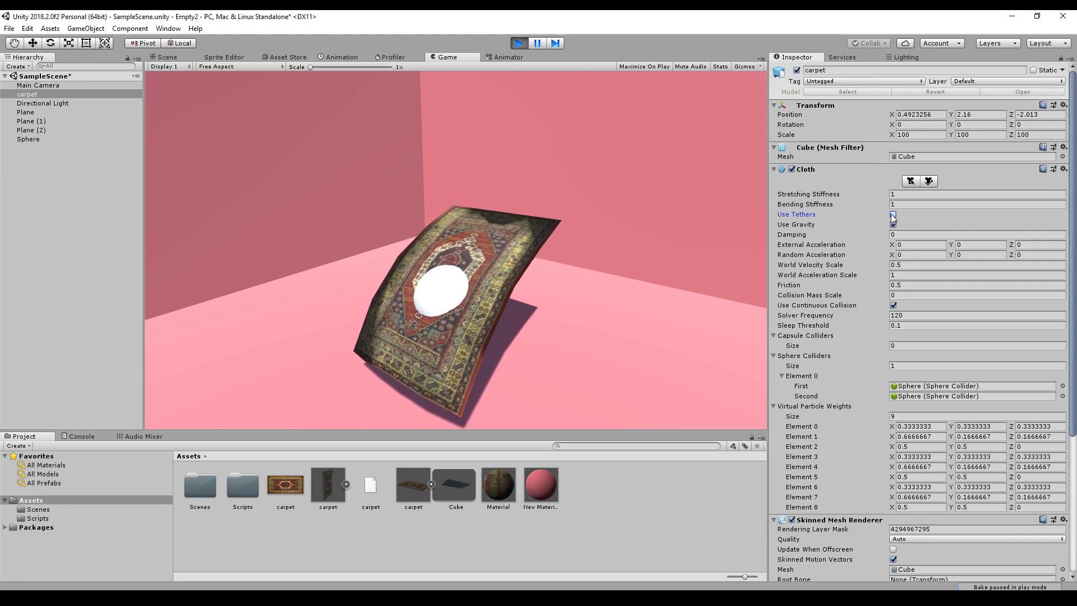
left_click(894, 214)
left_click(894, 214)
left_click_drag(867, 204, 834, 200)
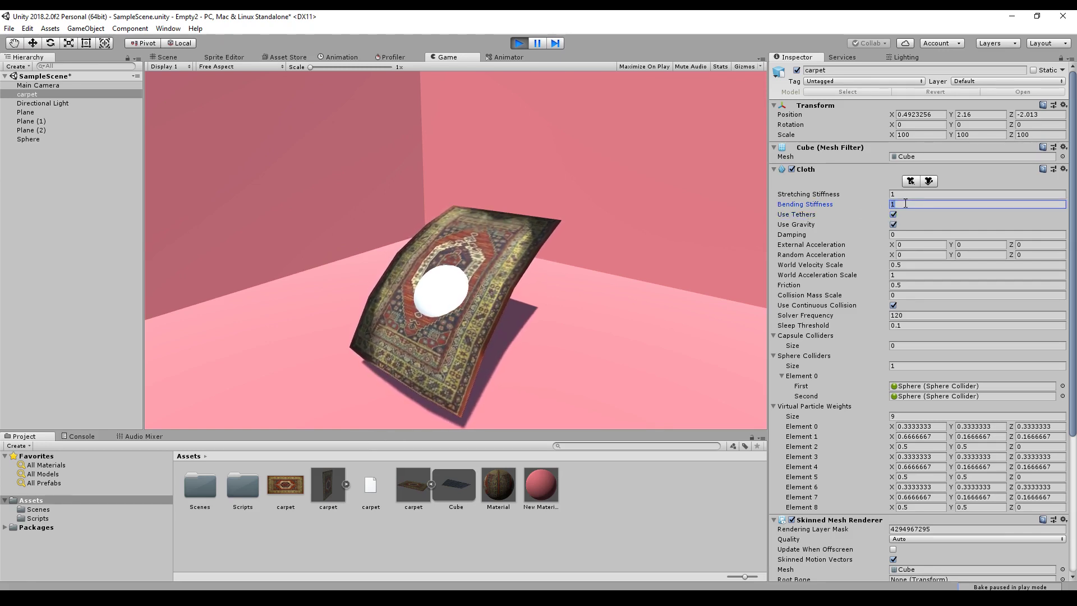
left_click(894, 215)
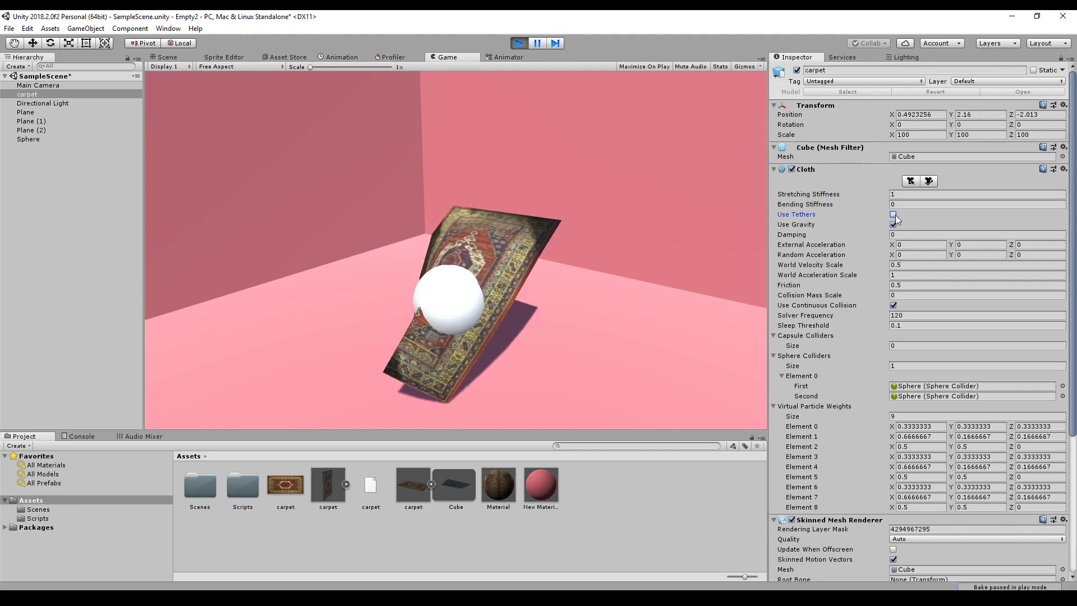
left_click(894, 215)
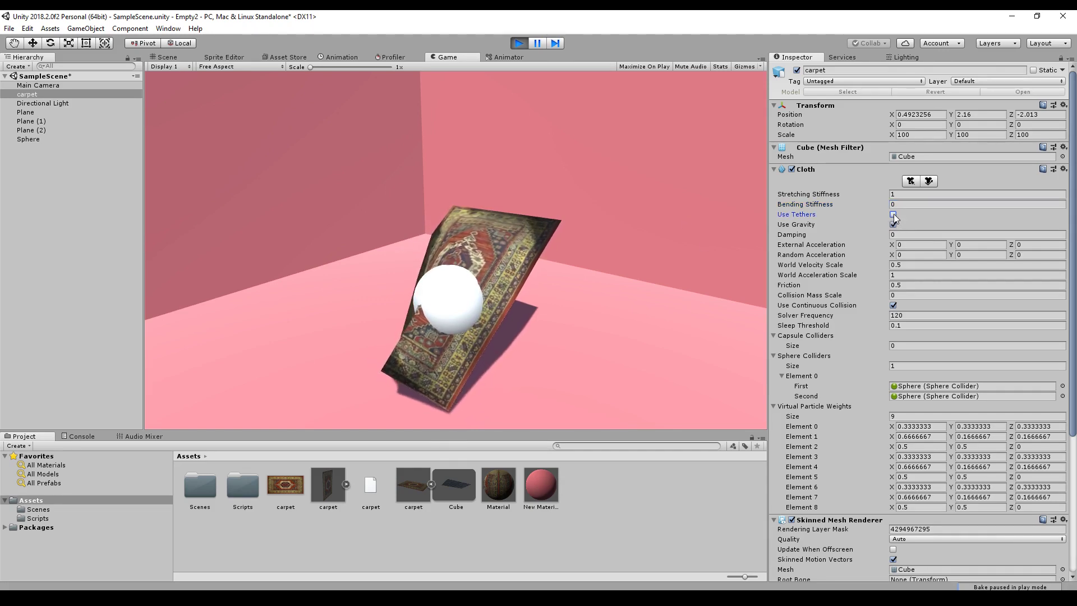
Turn the cloth's gravity off and on again, and try Damping values of 1 and 0.5 before resetting it to 0
left_click(894, 224)
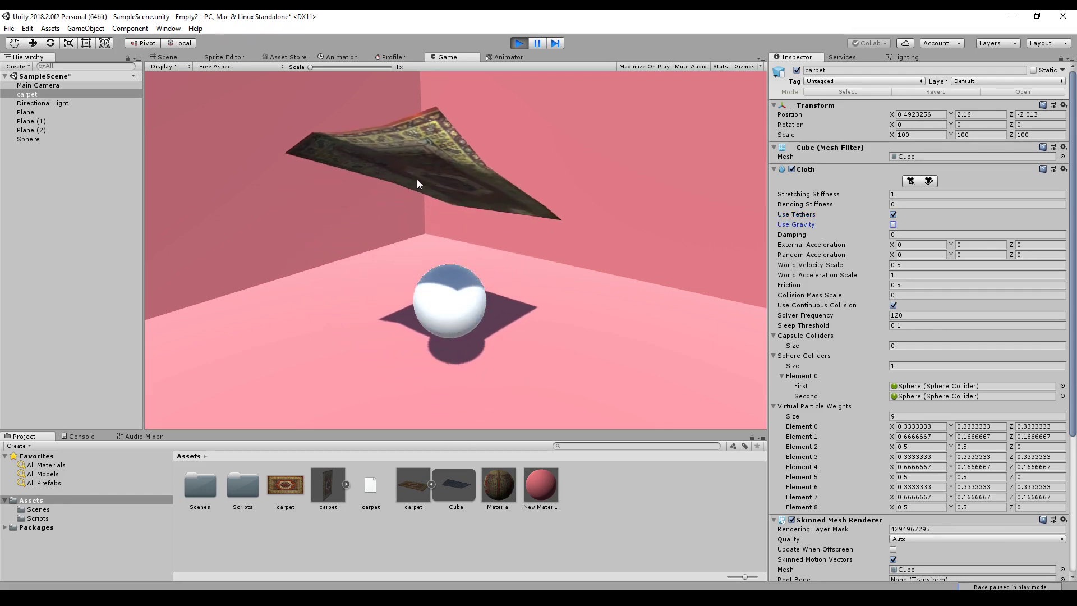
left_click(893, 224)
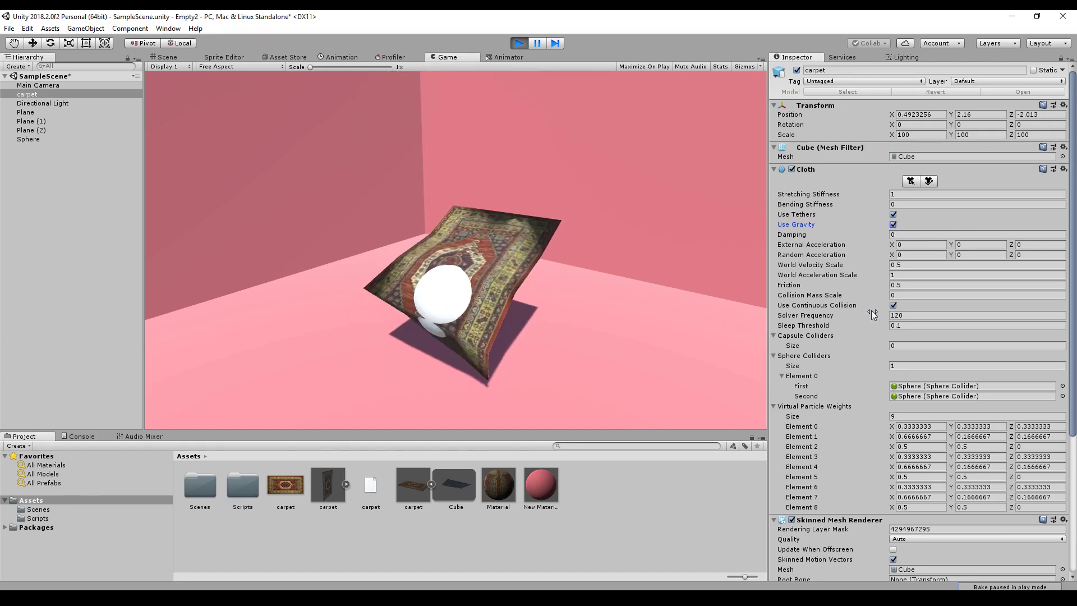
left_click(921, 236)
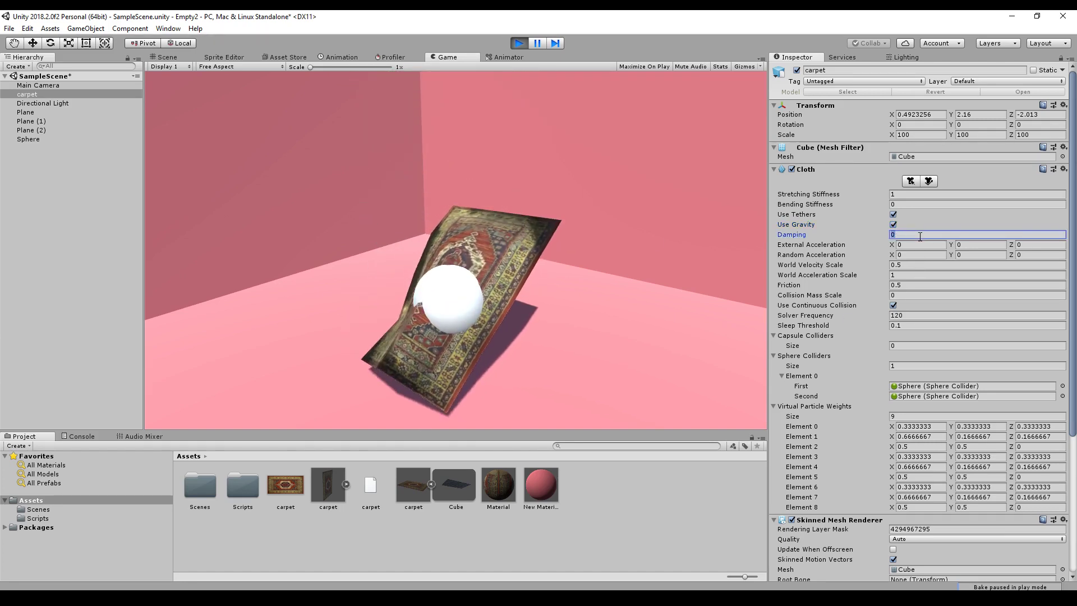
type("1")
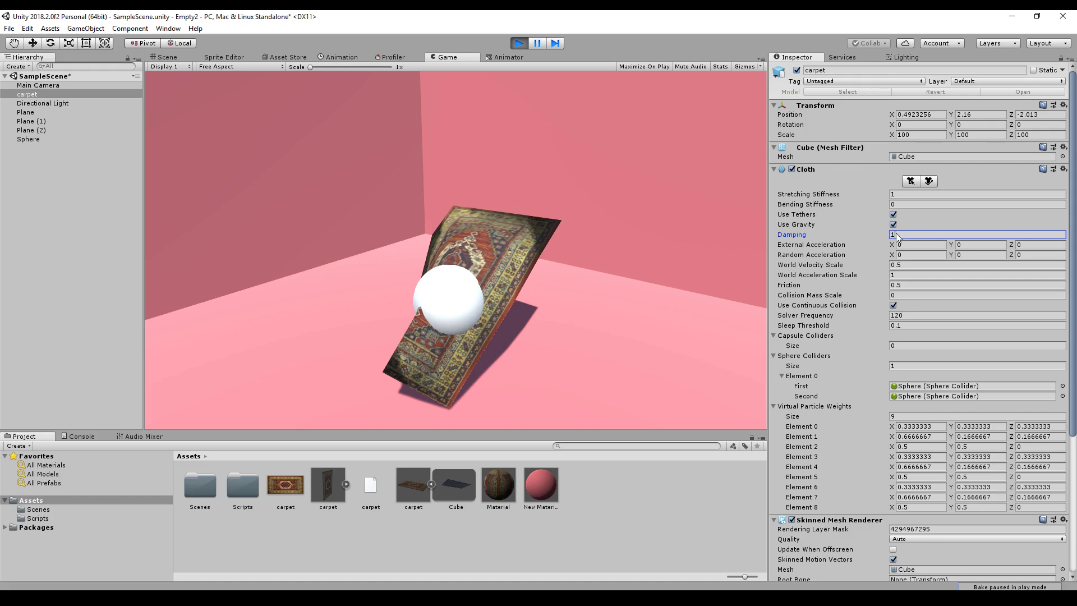
type("0.5")
left_click_drag(881, 235, 875, 232)
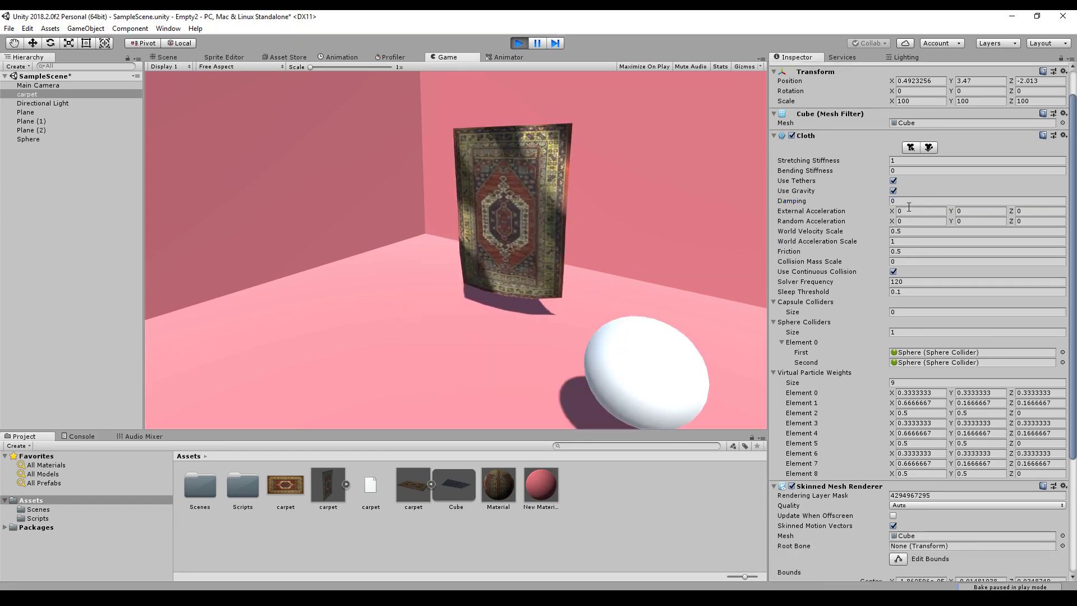
Try External Acceleration X values of 100 and -100 on the hanging carpet, and reset the value to 0
left_click(862, 211)
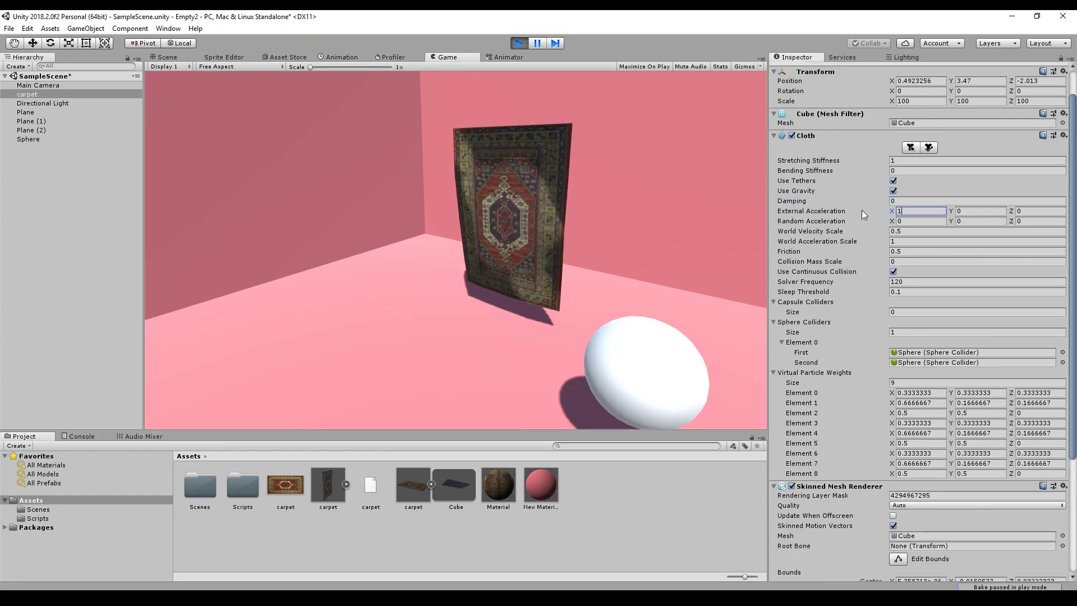
type("100")
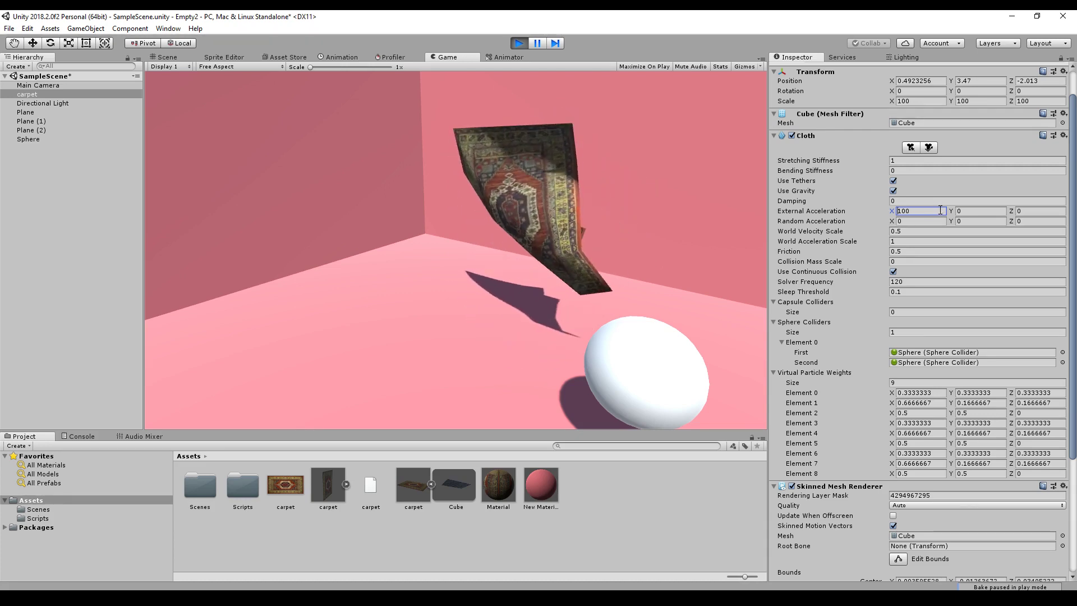
key("Home")
type("-")
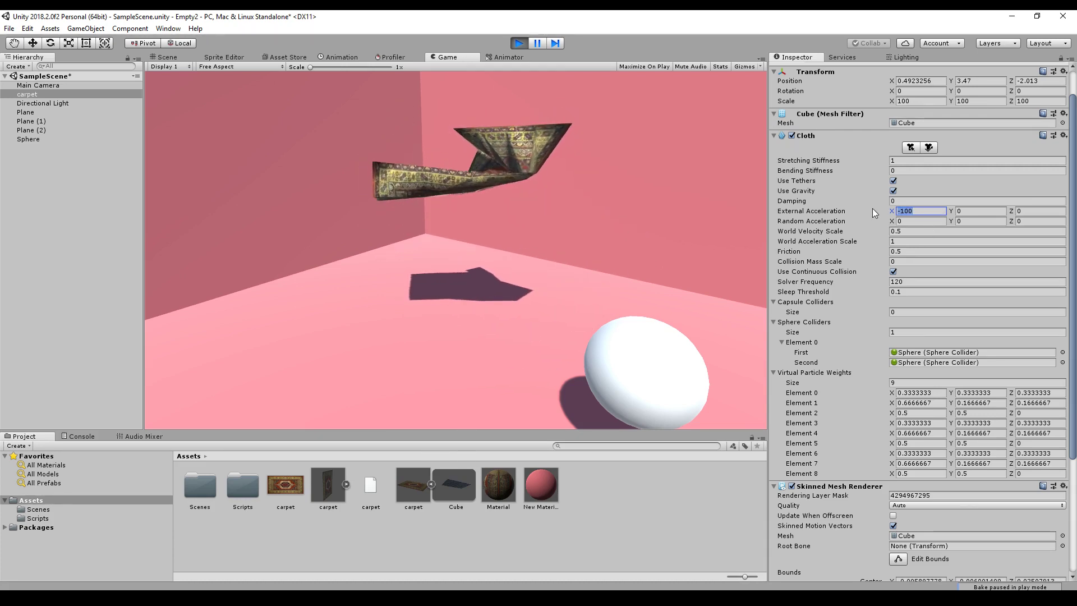
key("ctrl+a")
type("0")
Set the cloth's Random Acceleration to 10 on the X, Y and Z axes
left_click(911, 221)
type("1")
key("Tab")
type("10")
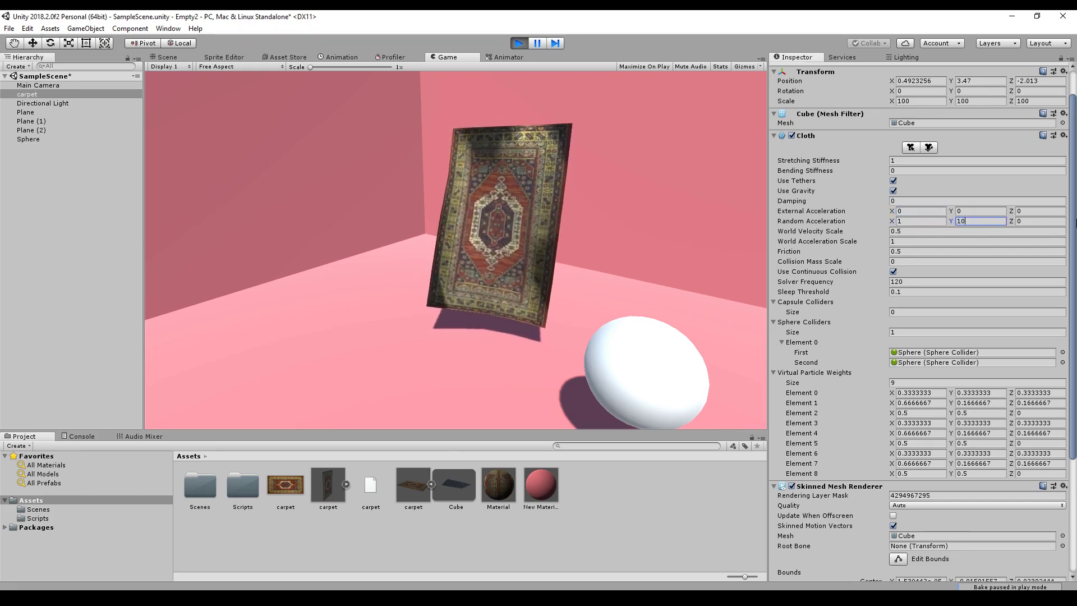
key("Tab")
type("10")
left_click(910, 221)
type("10")
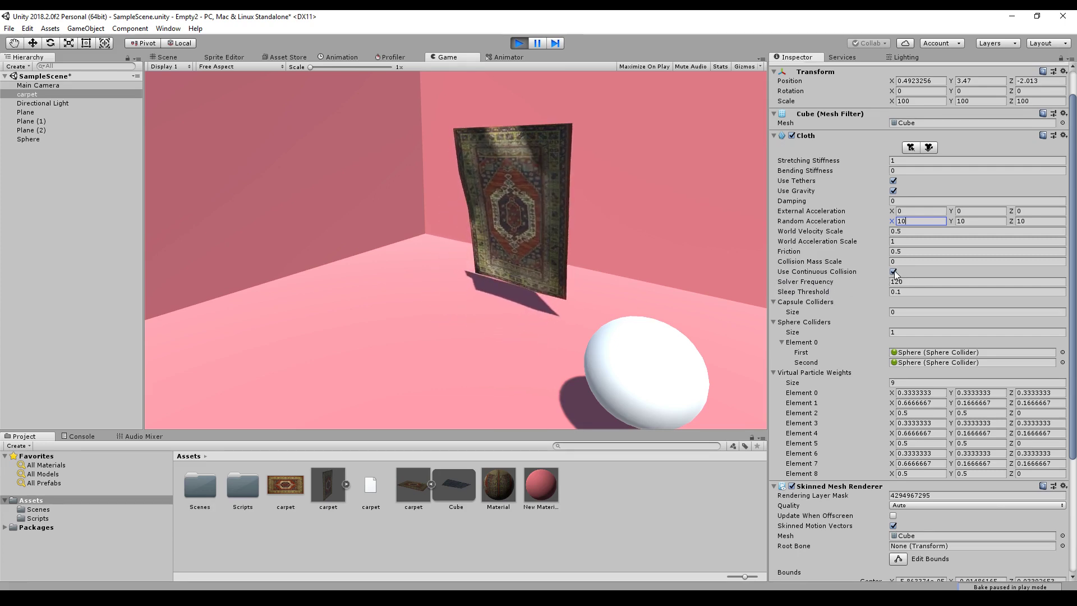
Review the cloth's Solver Frequency, Sleep Threshold and Capsule Colliders settings
left_click(913, 281)
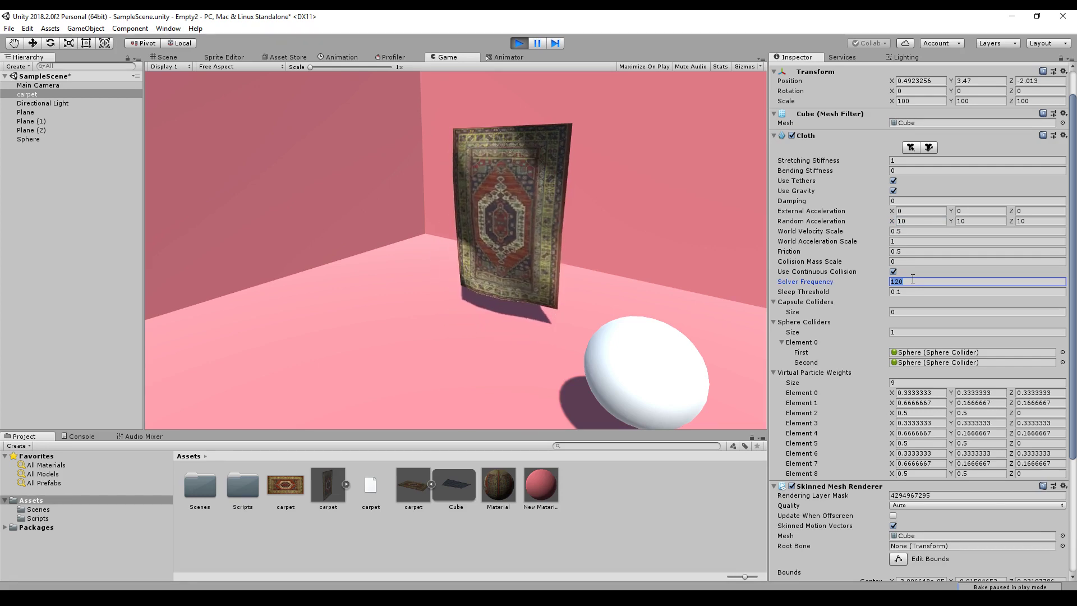
left_click(905, 291)
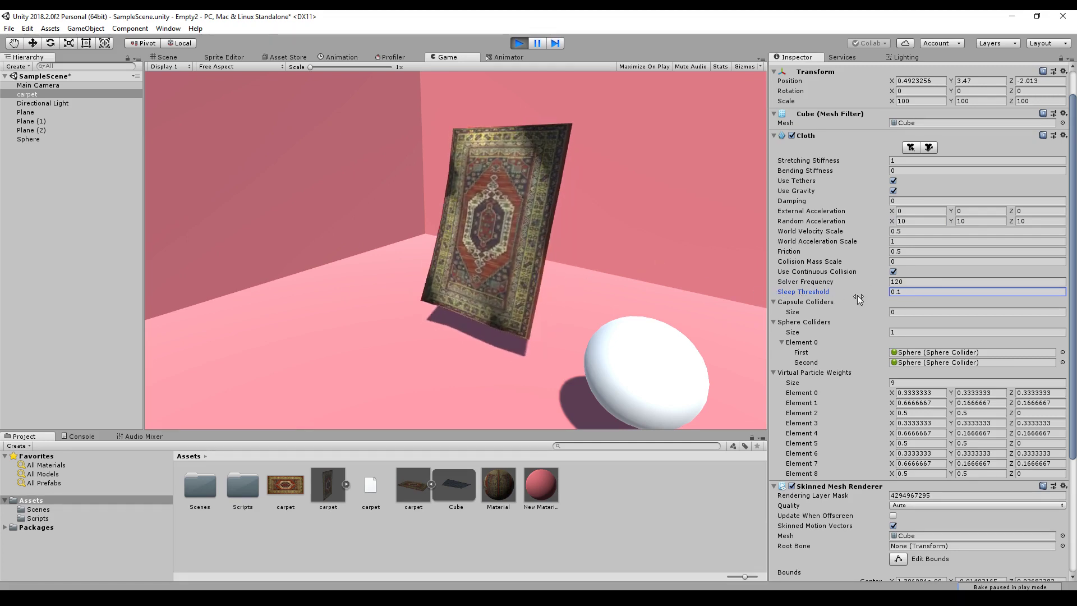
left_click(812, 302)
left_click(774, 301)
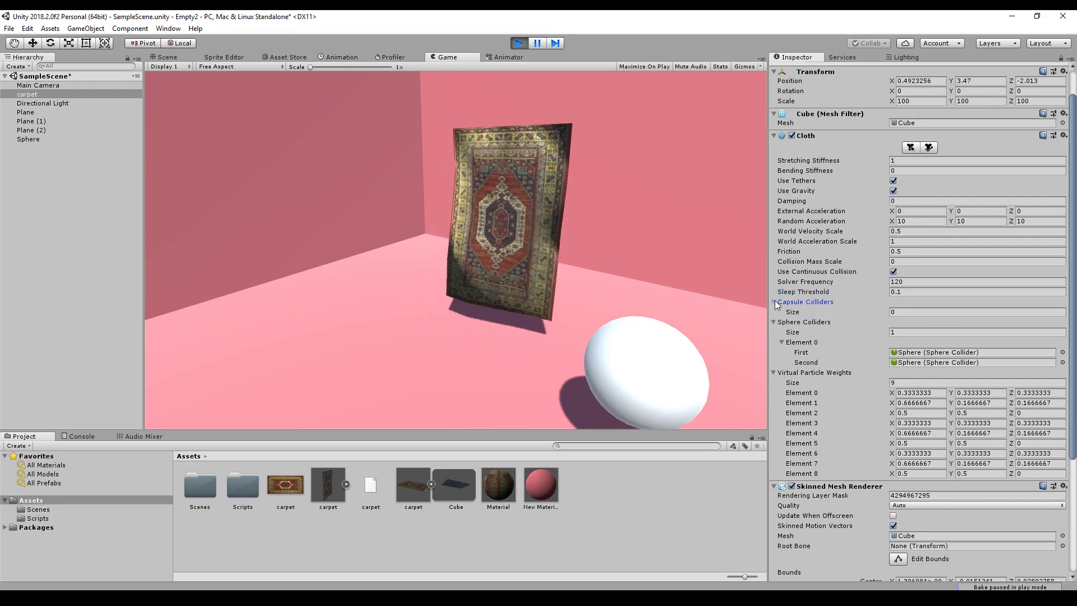
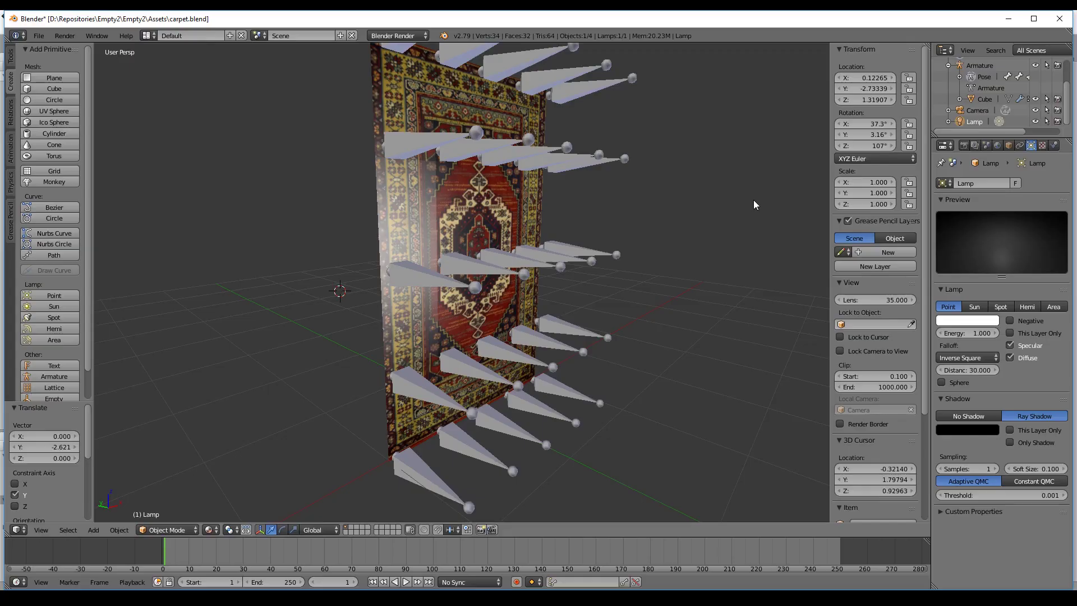
Select the carpet mesh among the armature bones and set the viewport shading to Wireframe
middle_click_drag(753, 200, 583, 203)
left_click(403, 213)
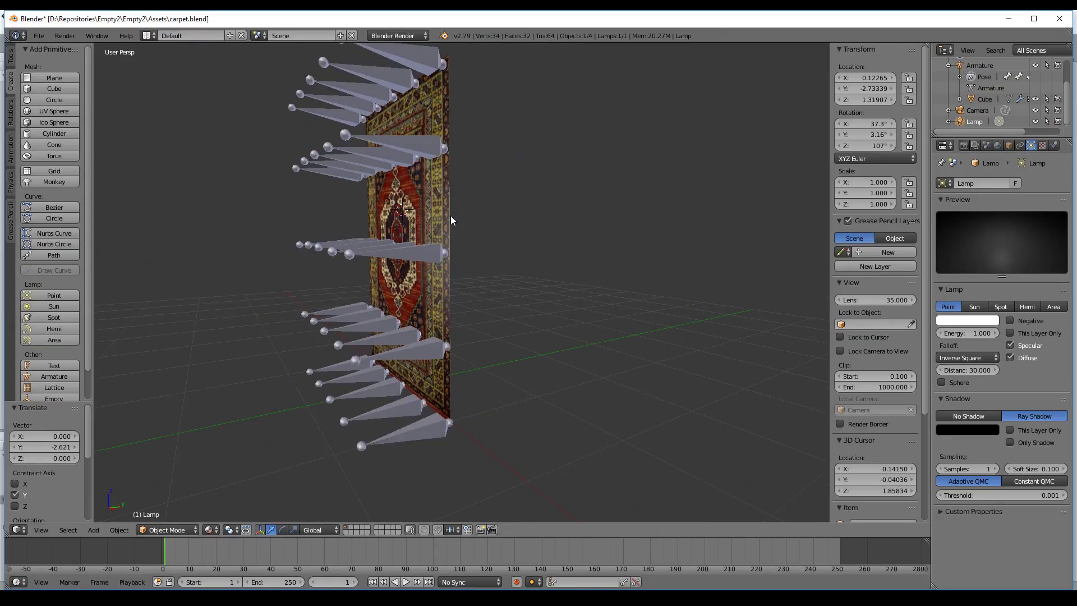
middle_click_drag(304, 211, 499, 208)
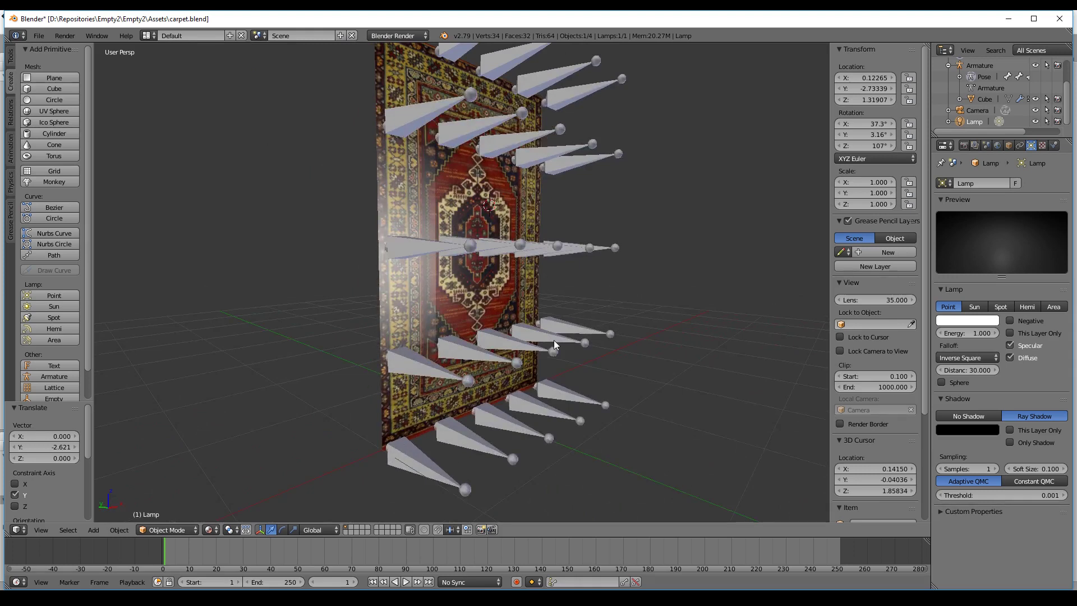
left_click(462, 306)
right_click(461, 305)
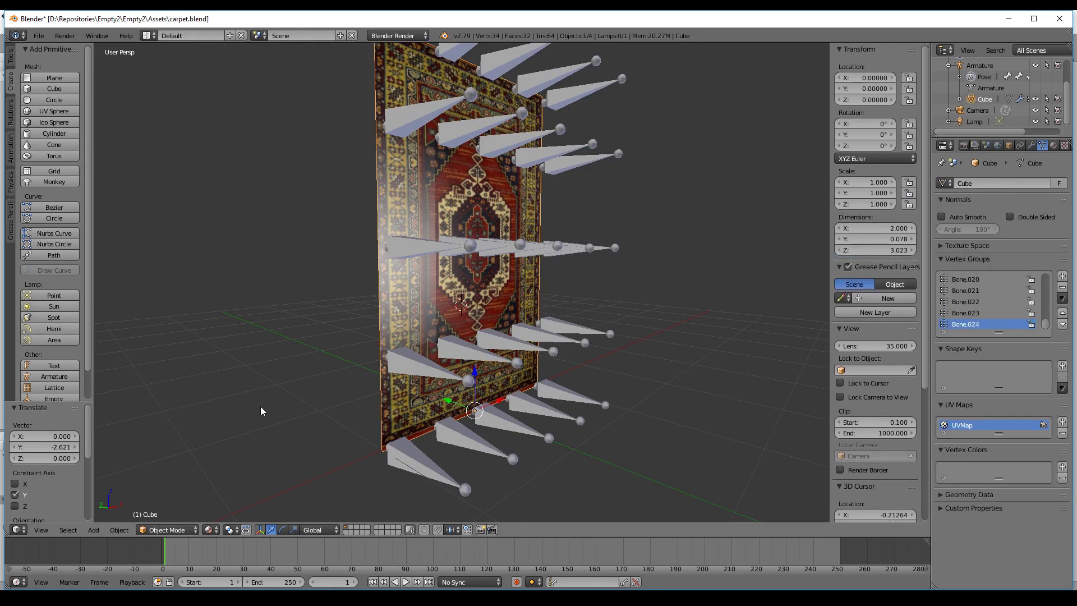
left_click(192, 529)
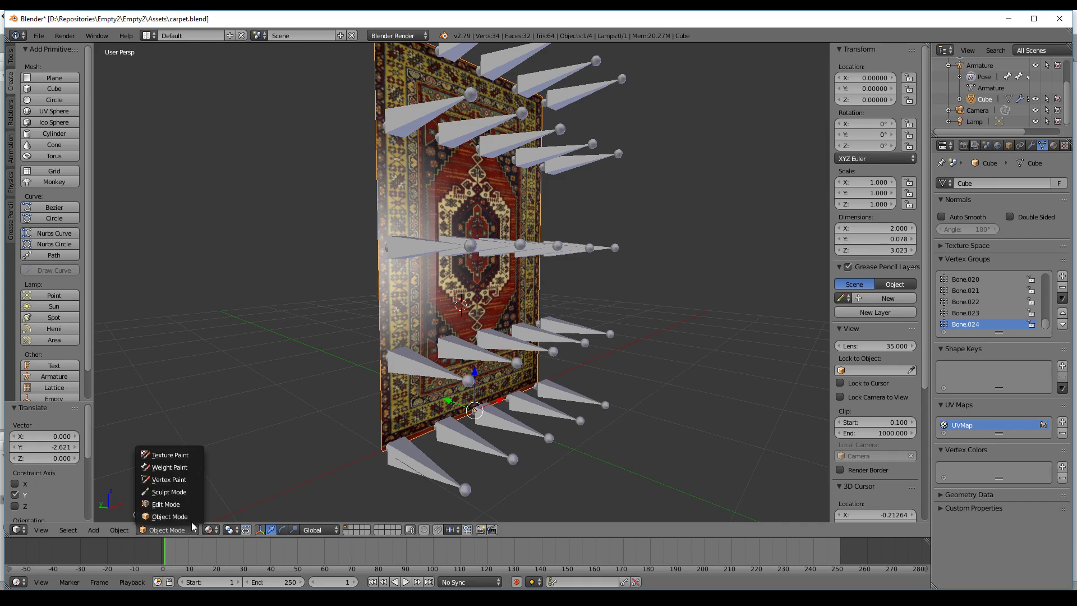
left_click(210, 530)
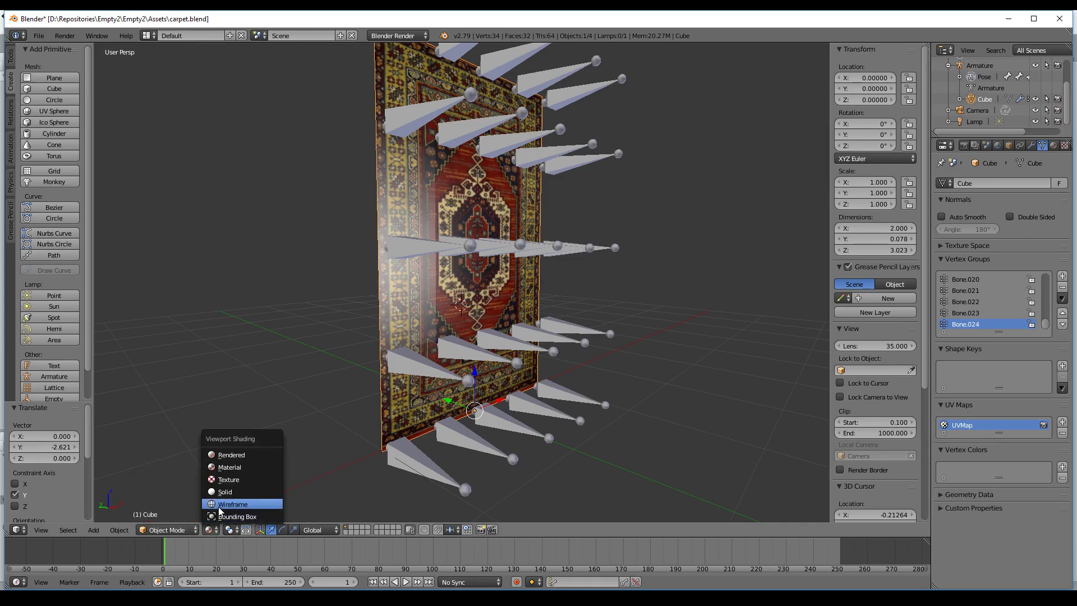
left_click(219, 507)
mouse_move(440, 329)
middle_mouse_down()
mouse_move(524, 303)
mouse_move(359, 421)
middle_mouse_up()
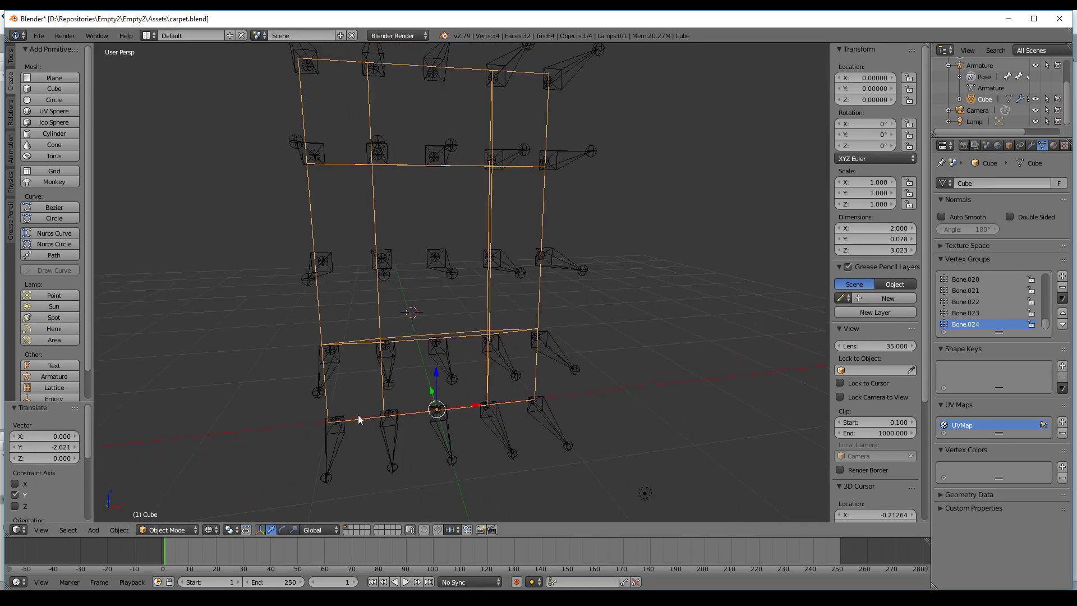
Enter Edit Mode on the carpet mesh and examine how its vertices line up with the bones
left_click(182, 530)
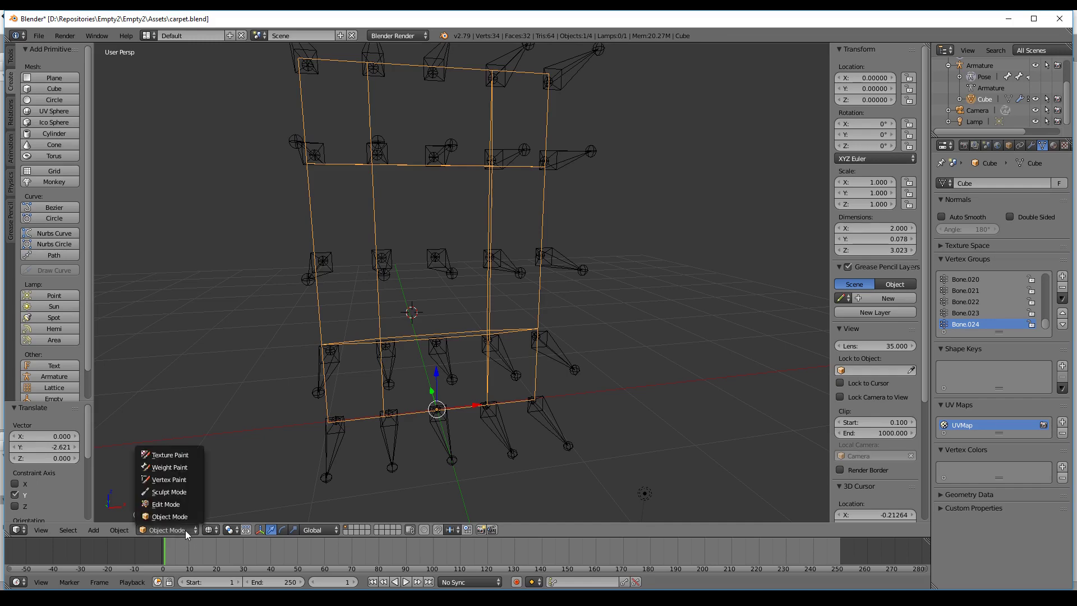
left_click(183, 503)
middle_click_drag(377, 294, 423, 278)
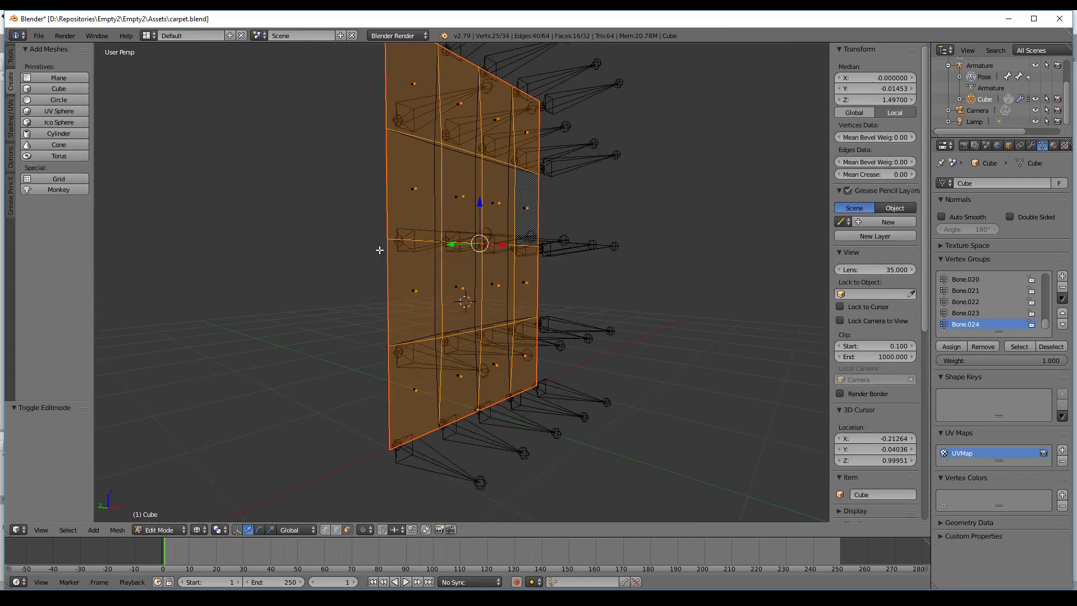
middle_click_drag(483, 246, 377, 232)
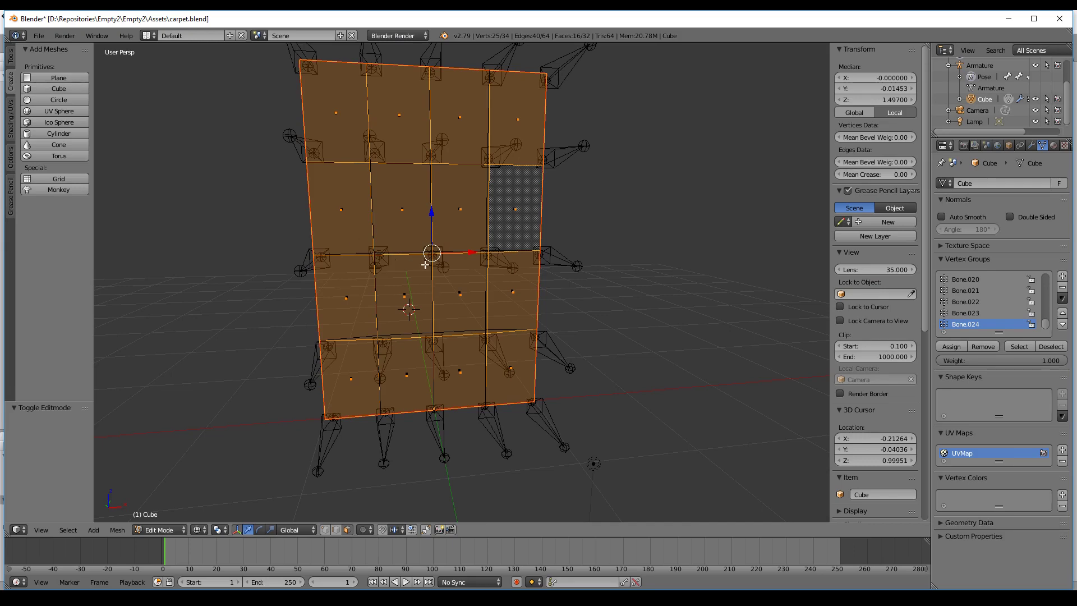
middle_click_drag(425, 265, 507, 285)
Return the carpet to Object Mode and set the viewport shading to Material
key("Tab")
key("Tab")
left_click(161, 530)
left_click(152, 521)
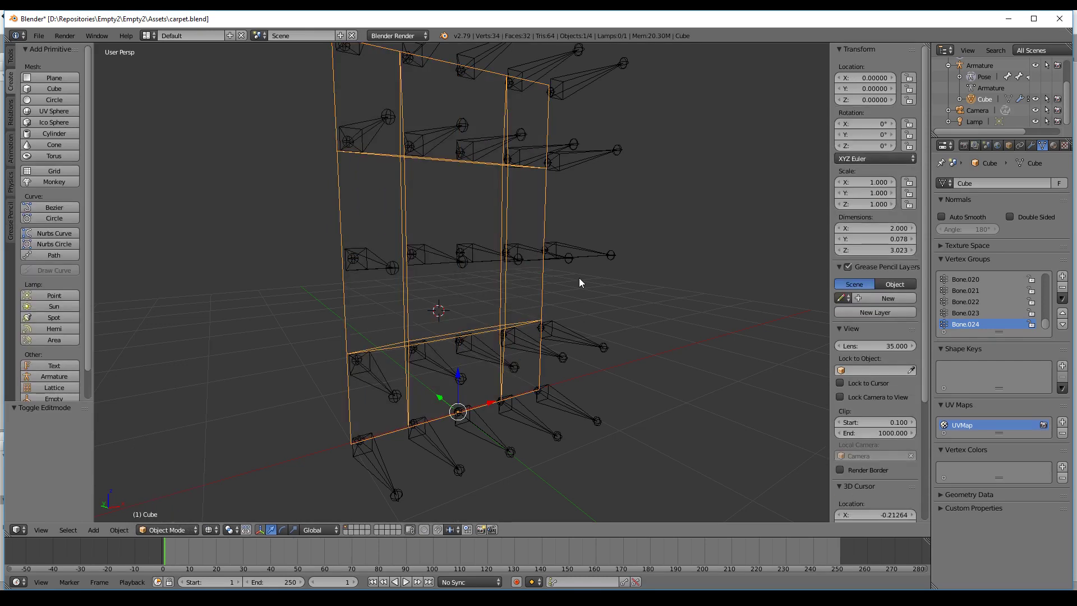
left_click(211, 530)
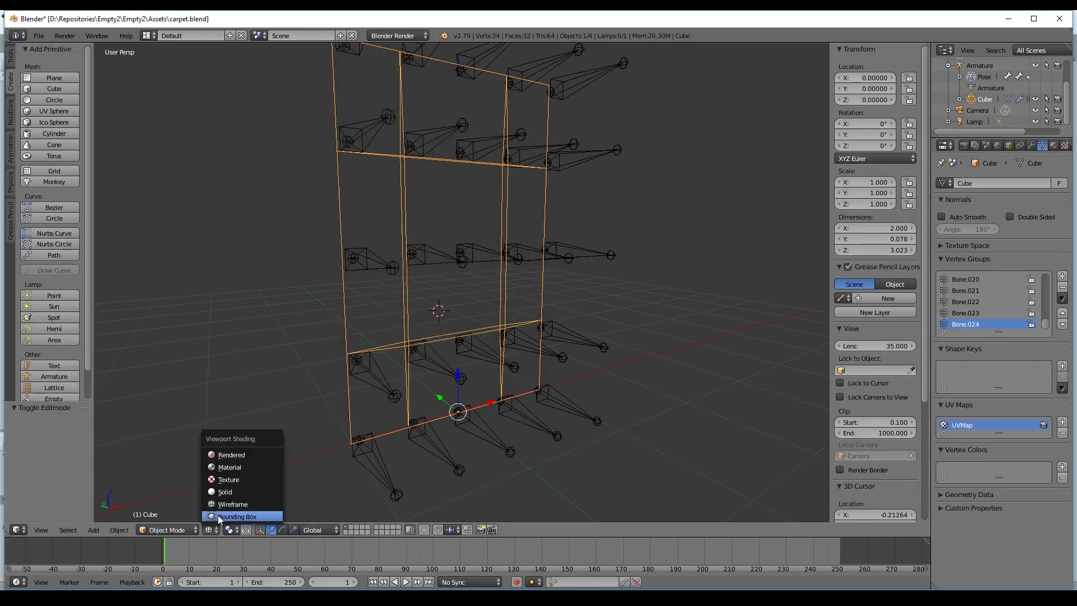
left_click(227, 463)
middle_click_drag(660, 277, 425, 169)
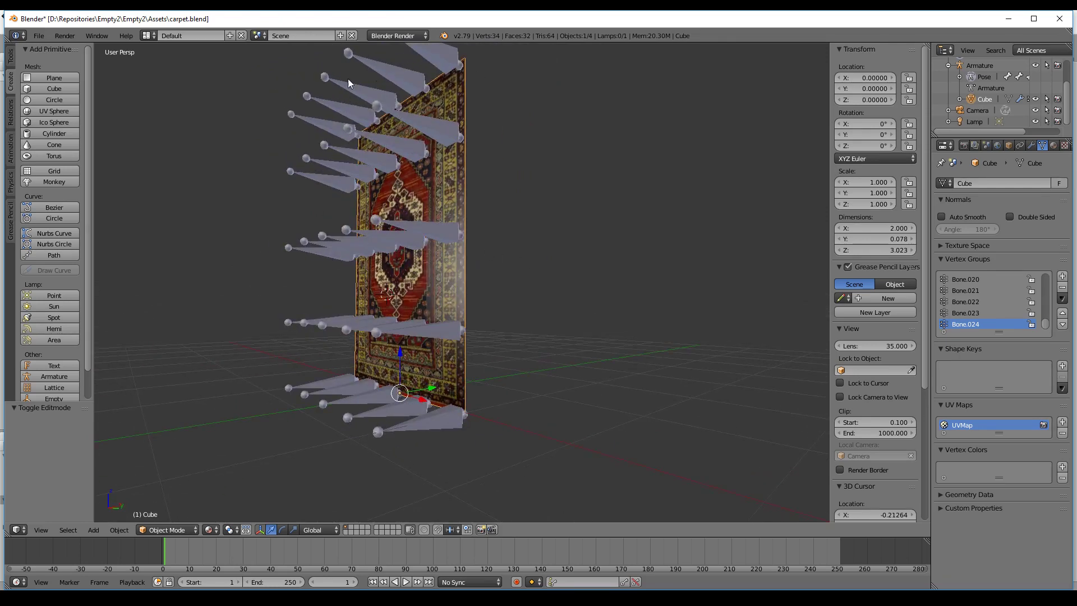
Switch to Unity and inspect the carpet armature's bones one by one, from Bone_001 through Bone_012
key("alt+Tab")
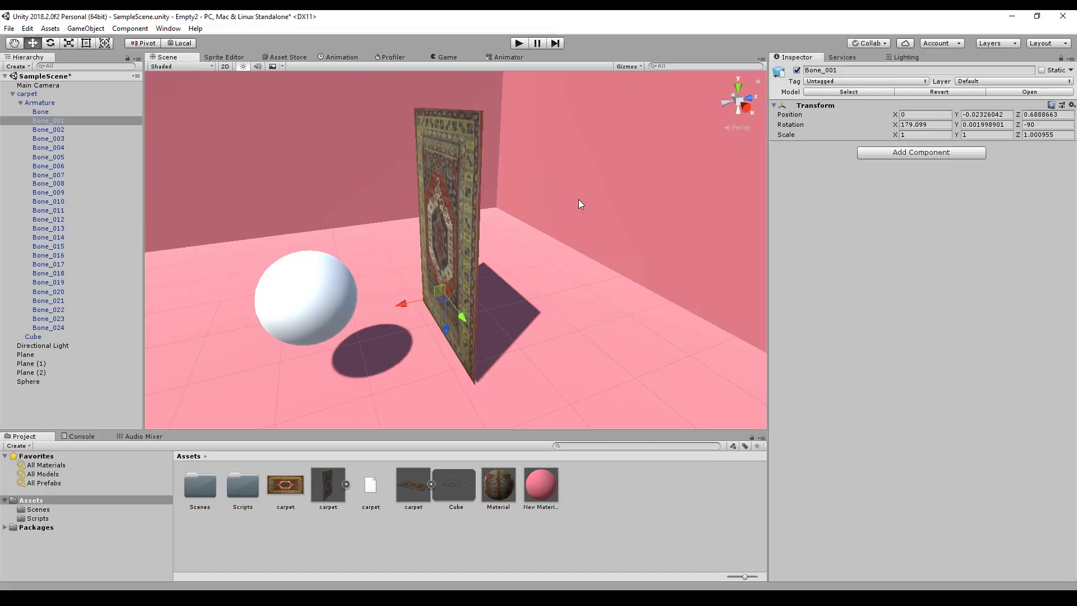
left_click(39, 96)
left_click(36, 105)
left_click(49, 121)
left_click(56, 130)
left_click(60, 166)
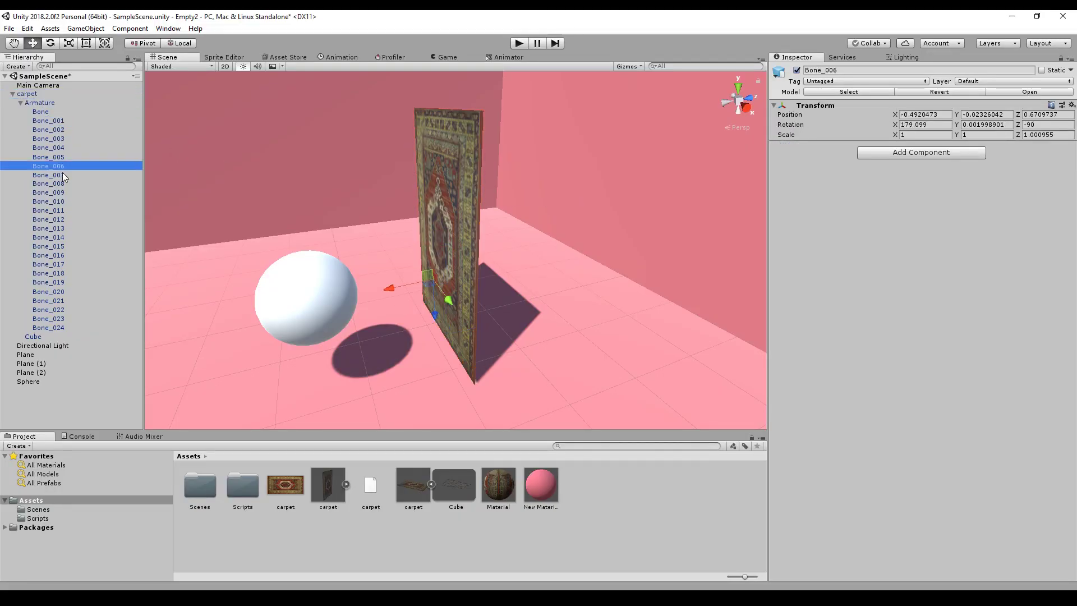
left_click(66, 184)
left_click(71, 219)
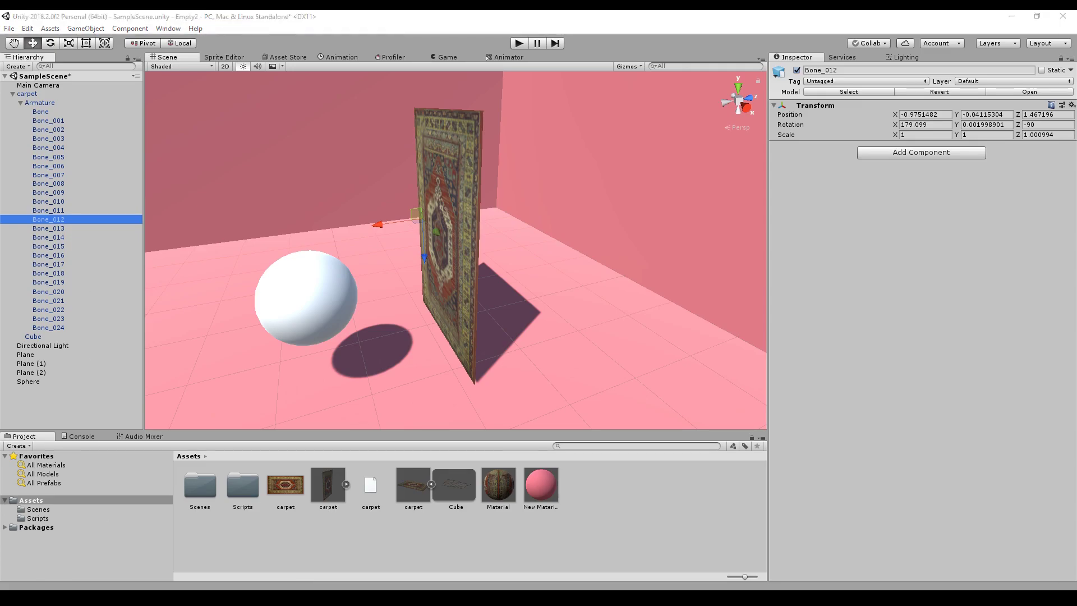
Switch to Blender, enlarge the outliner and expand the armature's Pose entry to review its bone list
key("alt+Tab")
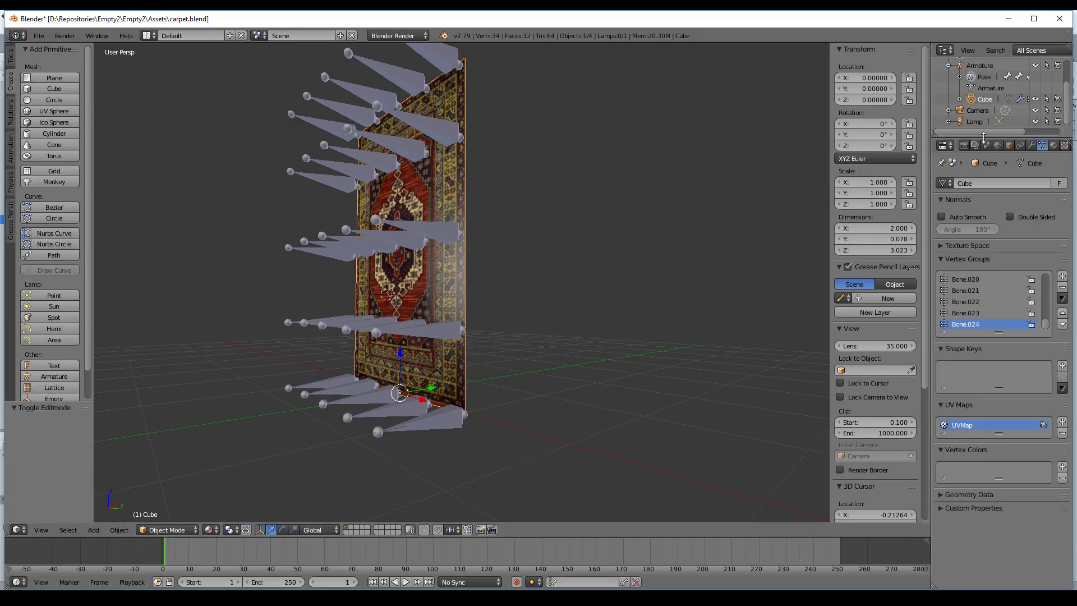
left_click_drag(986, 139, 986, 340)
left_click(961, 131)
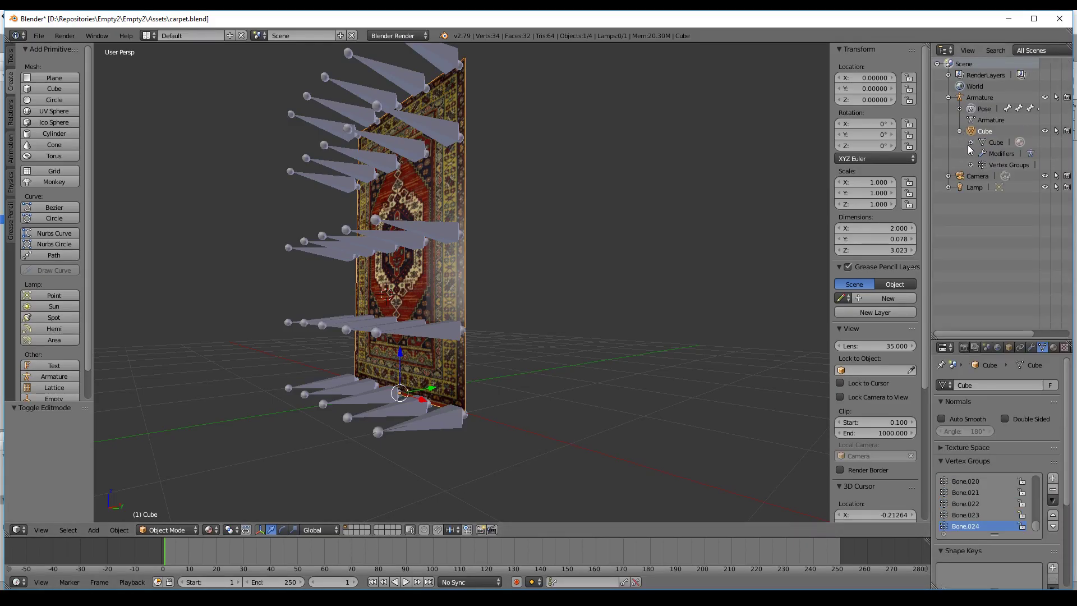
left_click(960, 109)
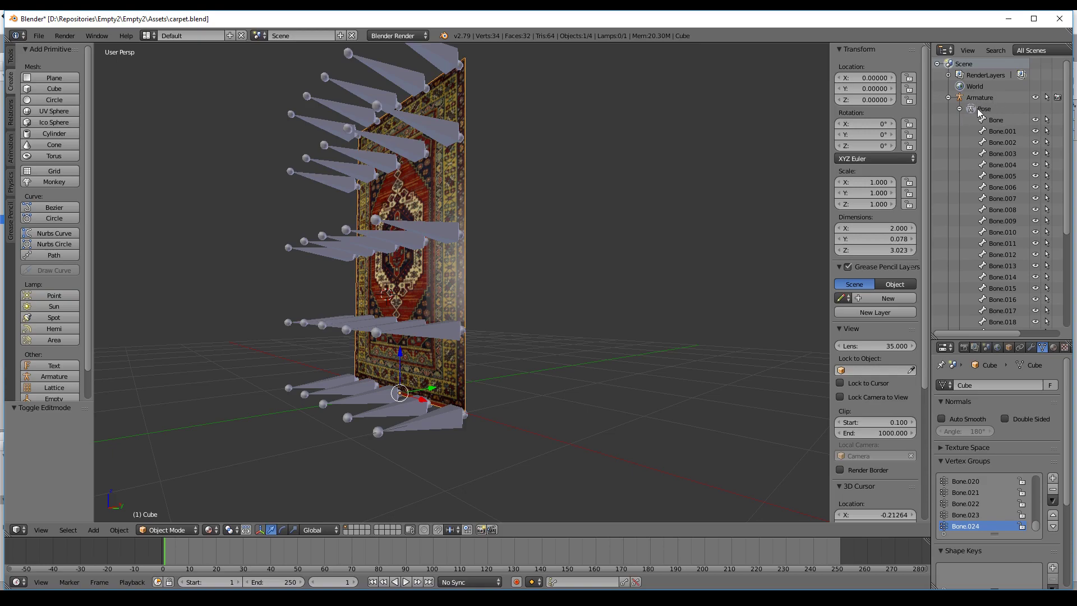
Switch back to Unity and inspect where Bone_008 sits on the carpet
key("alt+Tab")
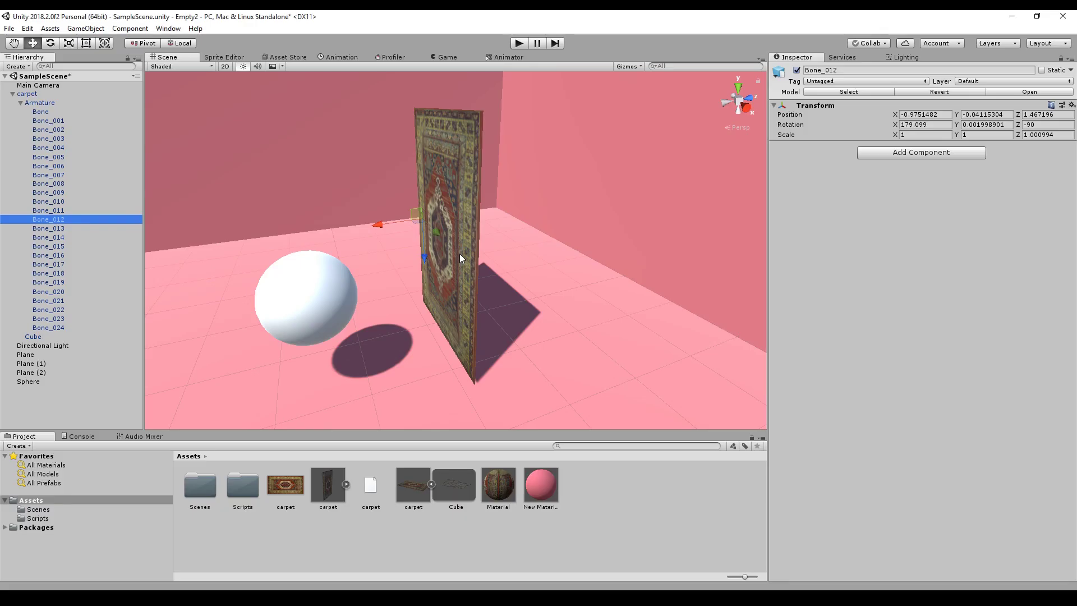
left_click(55, 187)
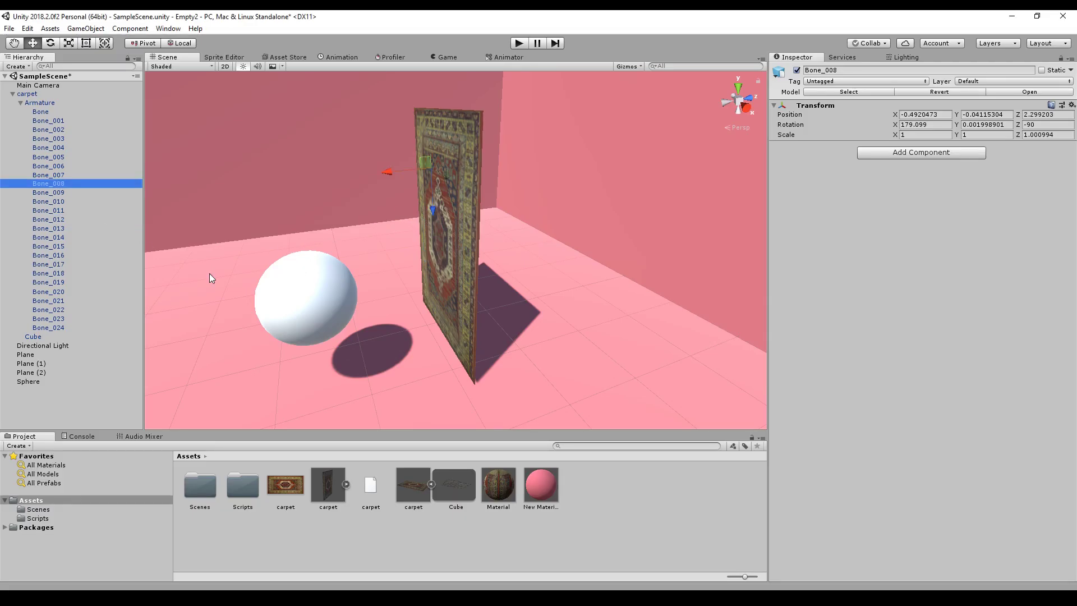
middle_click_drag(345, 200, 394, 214)
left_click_drag(418, 184, 446, 255)
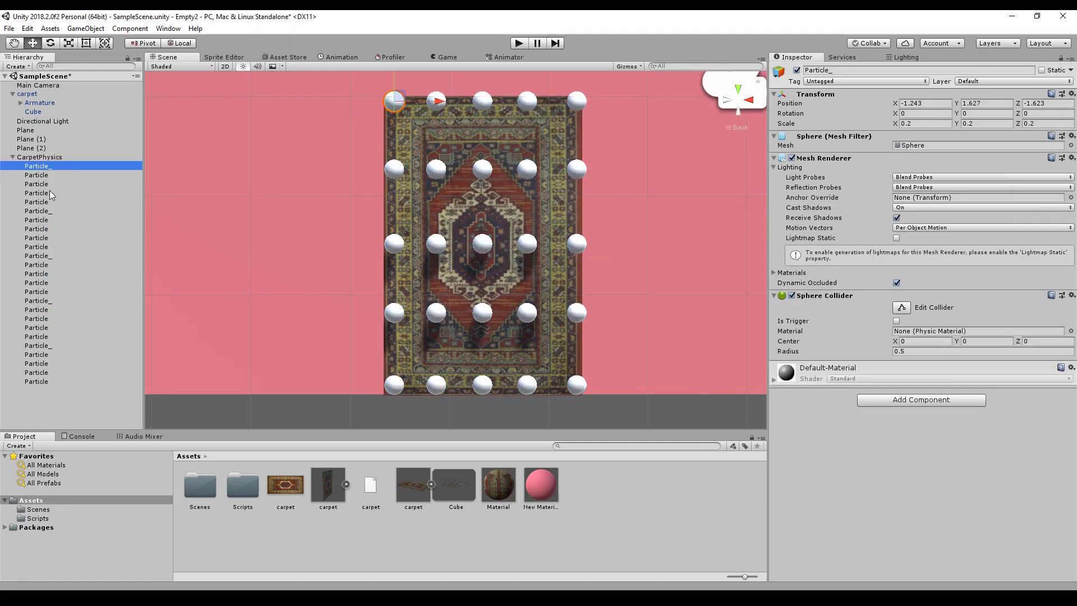
Step through the Particle spheres under CarpetPhysics to check their grid positions over the carpet
left_click(45, 175)
left_click(45, 184)
left_click(46, 201)
left_click(45, 211)
left_click(48, 237)
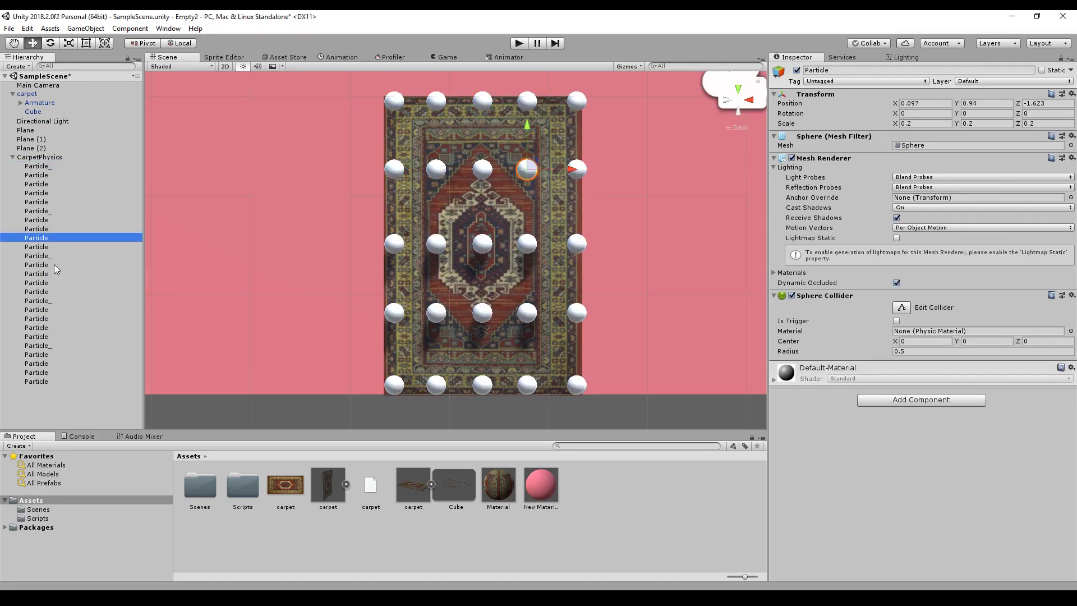
left_click(53, 264)
left_click(54, 291)
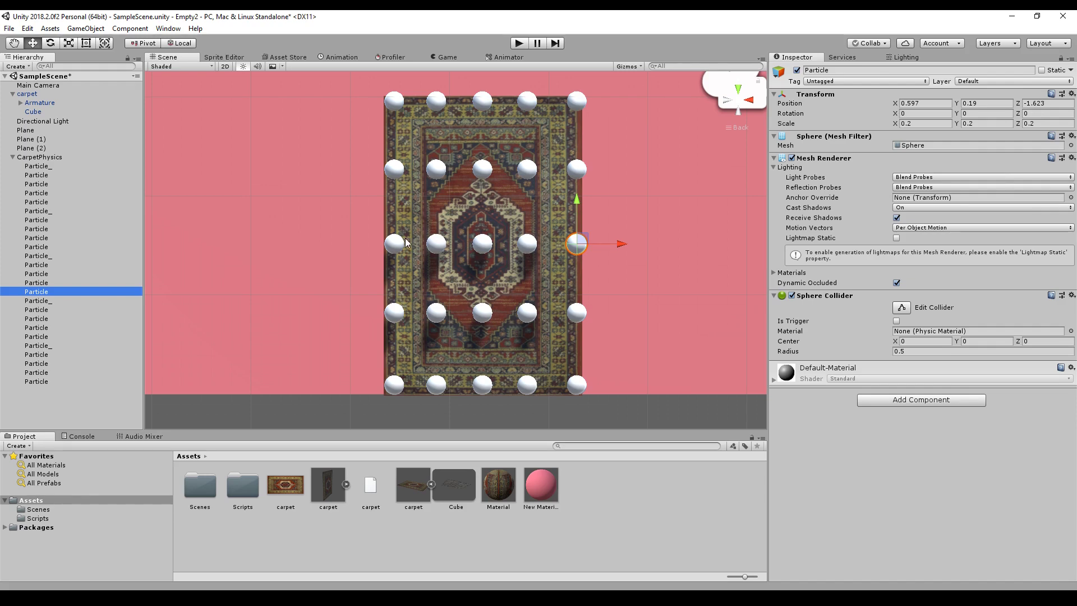
Add a Rigidbody component to all particles under CarpetPhysics and set its Mass to 0.1
left_click_drag(324, 133, 117, 181, "alt")
left_click(43, 167)
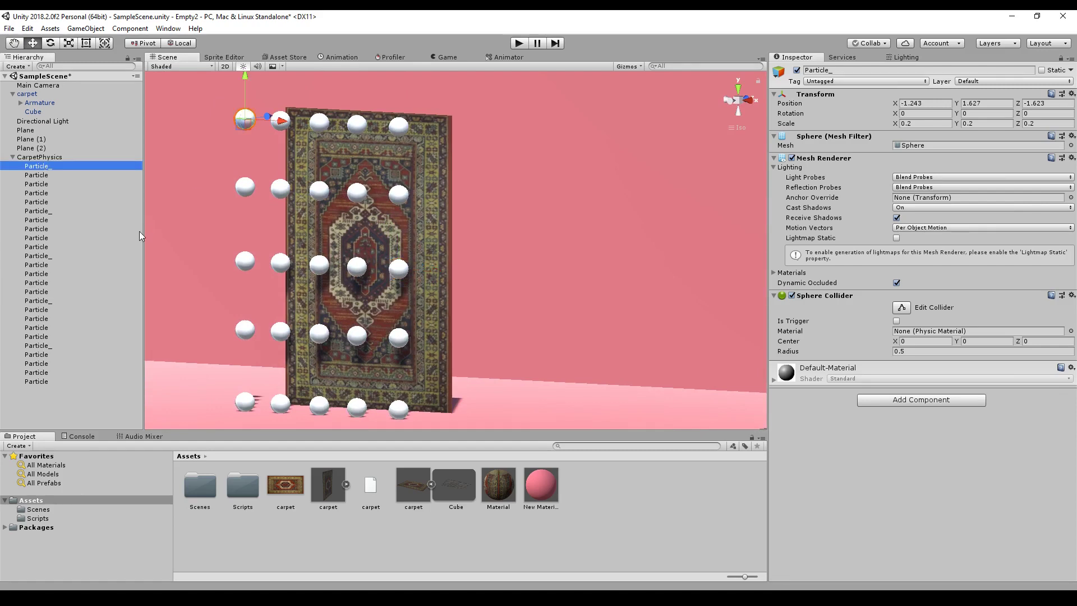
left_click(60, 381, "shift")
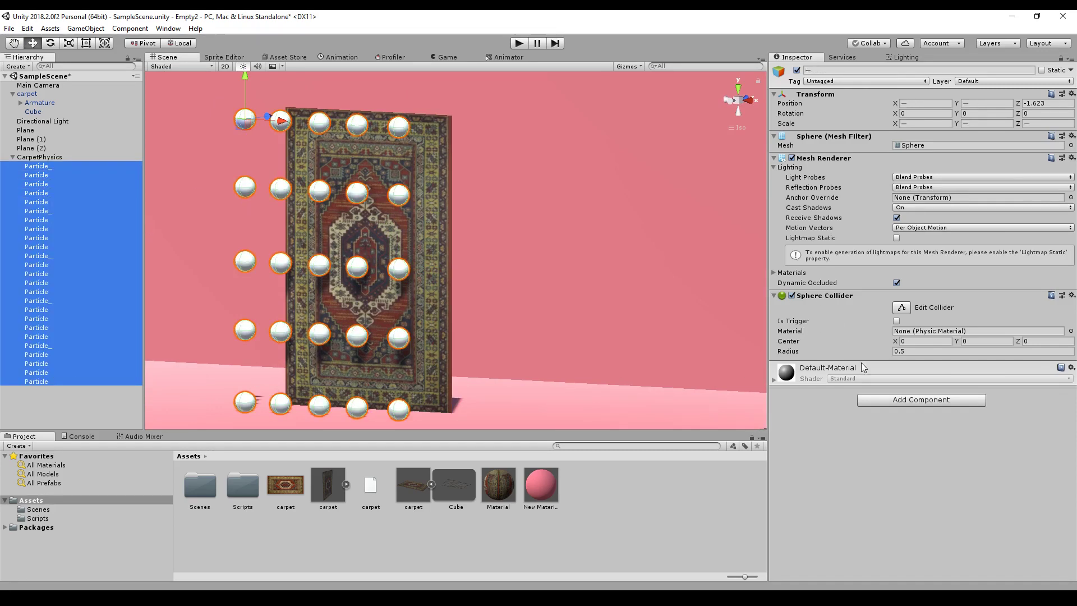
left_click(890, 400)
type("rigidbody")
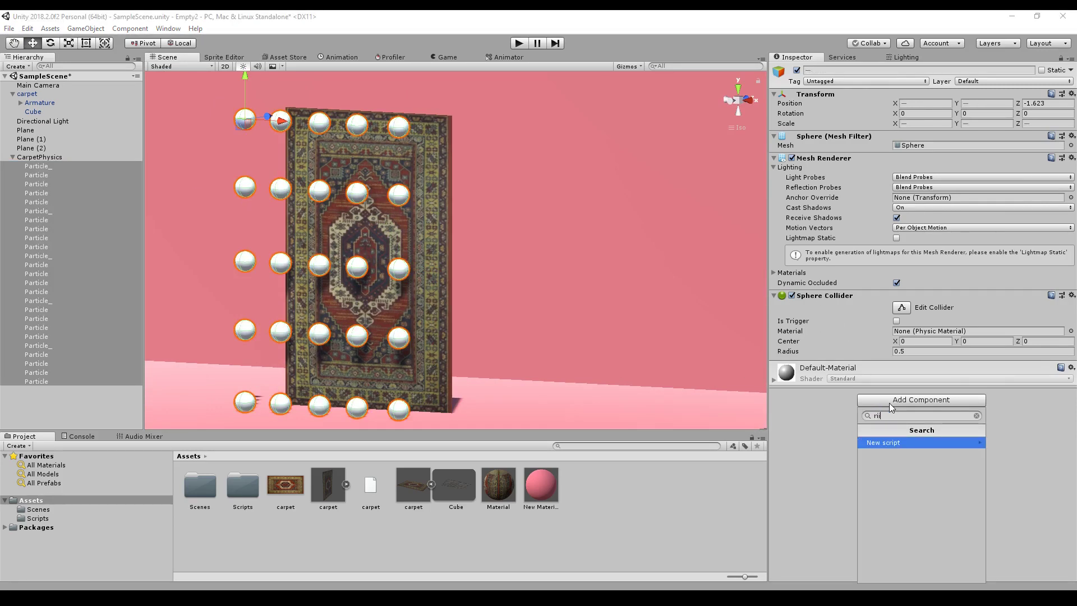
key("Return")
left_click(932, 374)
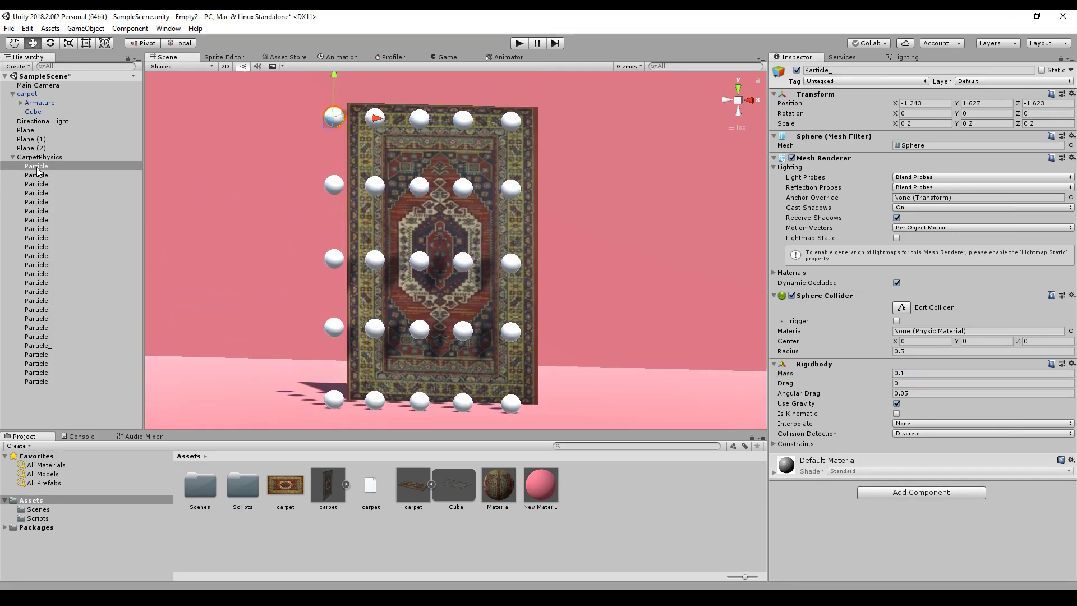
Add a Distance Joint 3D component to the first particle in the second row
left_click(48, 212)
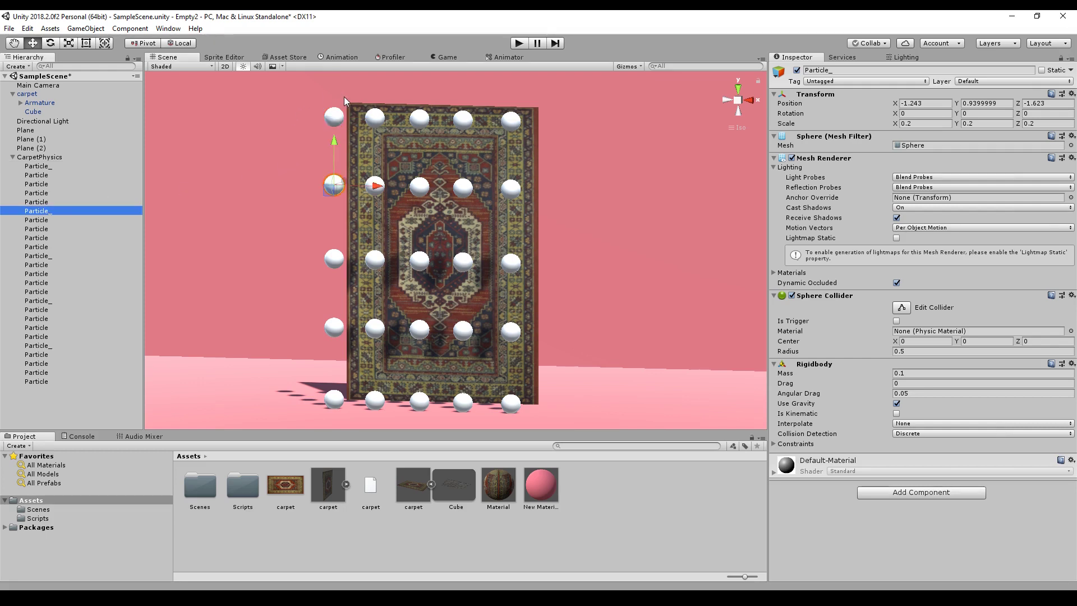
left_click(937, 493)
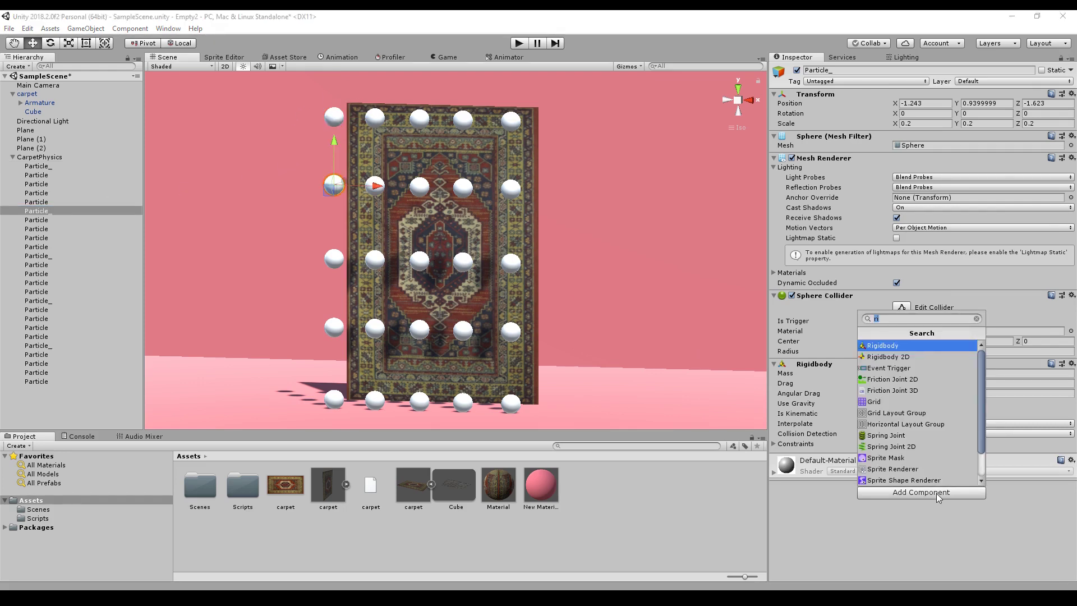
type("dist")
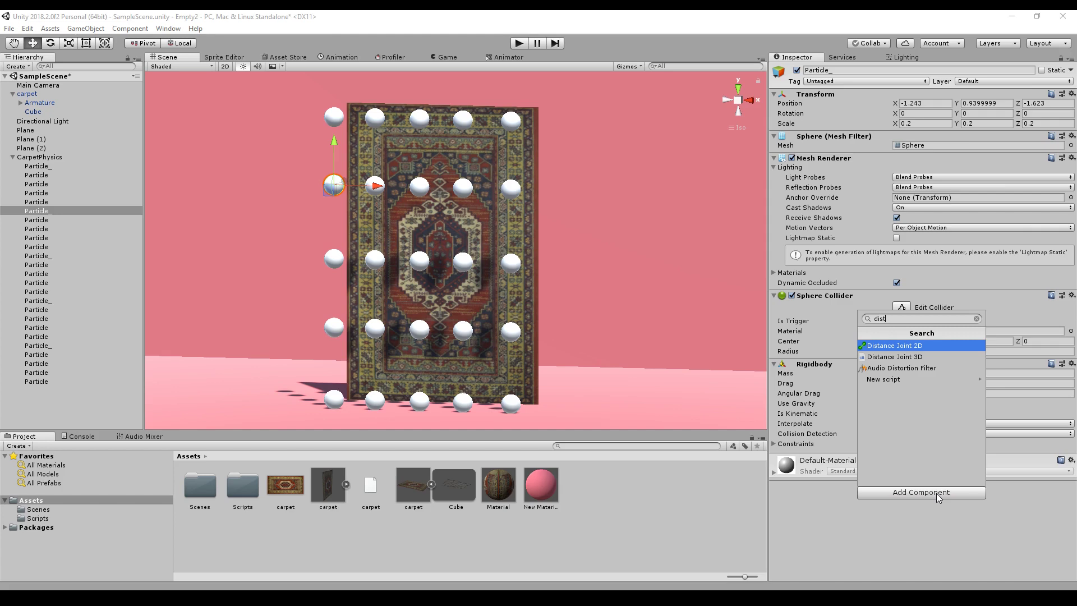
key("Down")
key("Return")
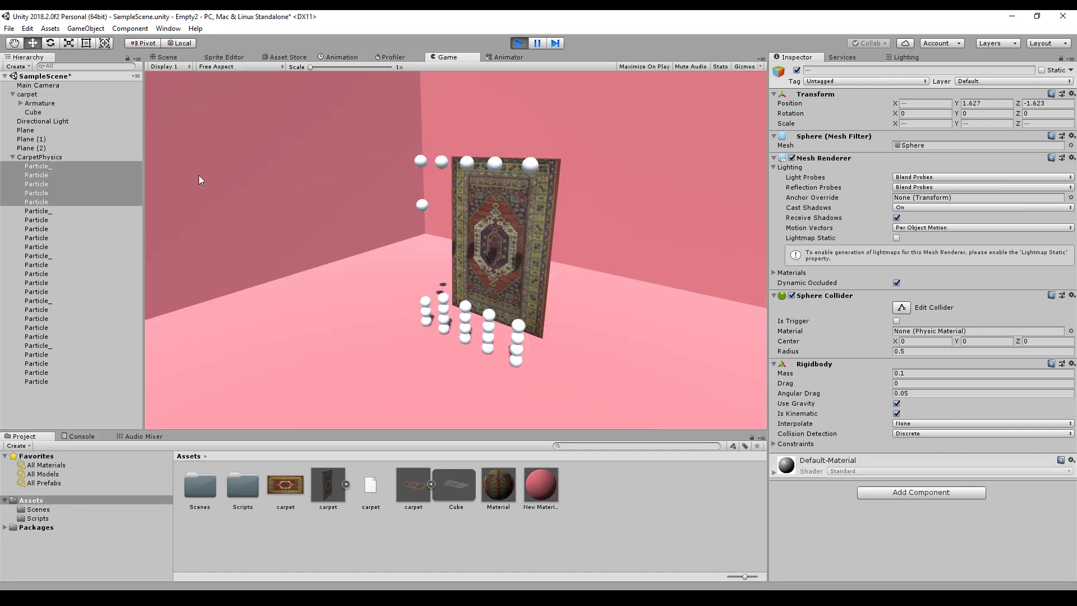
During play mode, inspect the top row of particles and the jointed first particle of the second row
left_click(43, 166)
left_click(48, 201, "shift")
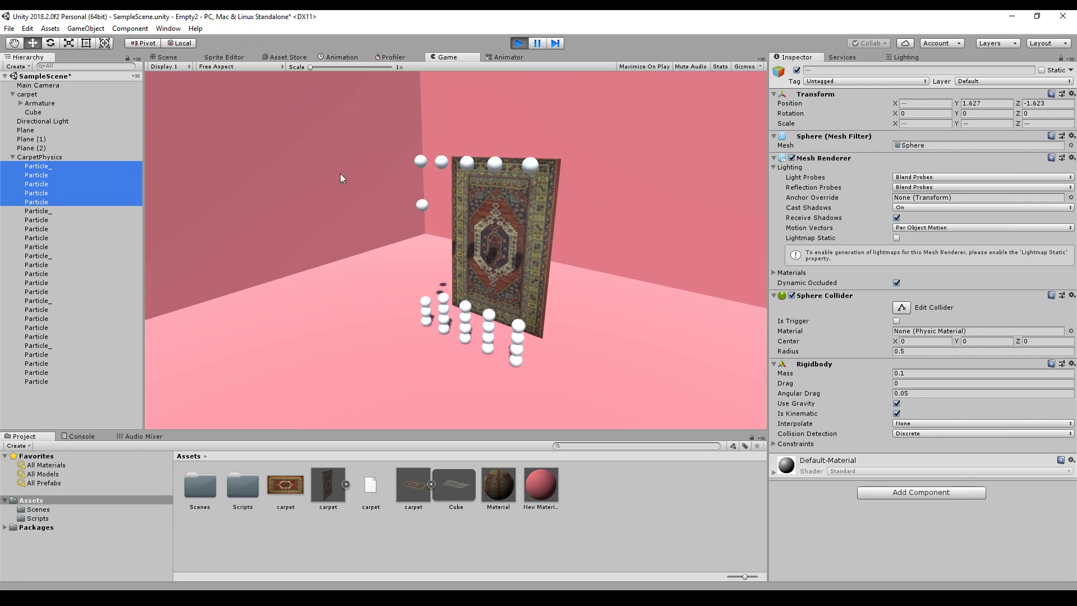
left_click(53, 211)
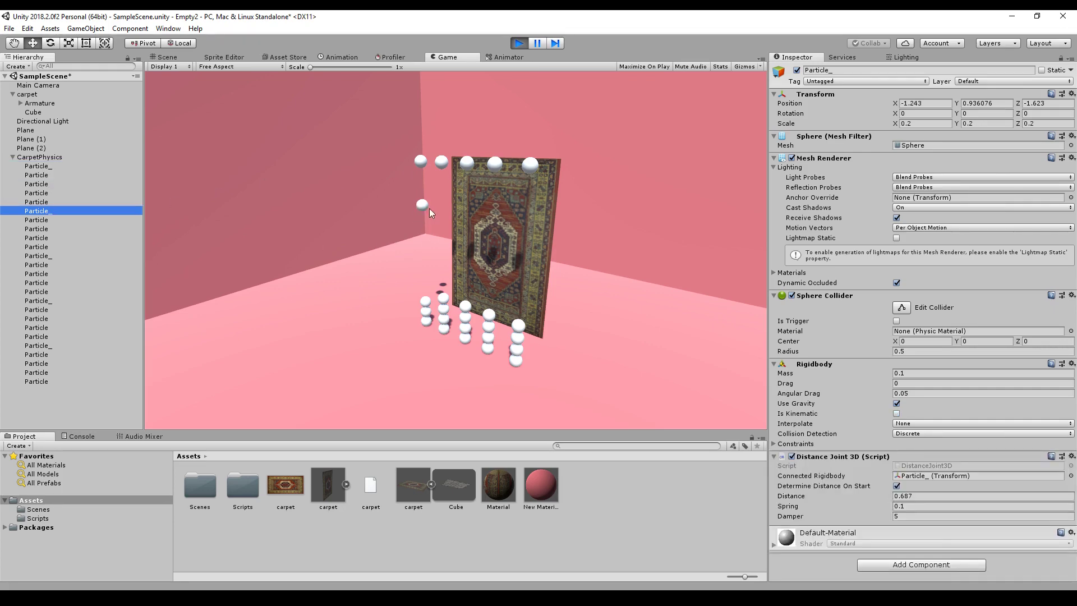
During play mode, make the first particle of the third row kinematic and move it up toward the jointed second-row particle
left_click(167, 57)
left_click_drag(523, 161, 333, 191, "alt")
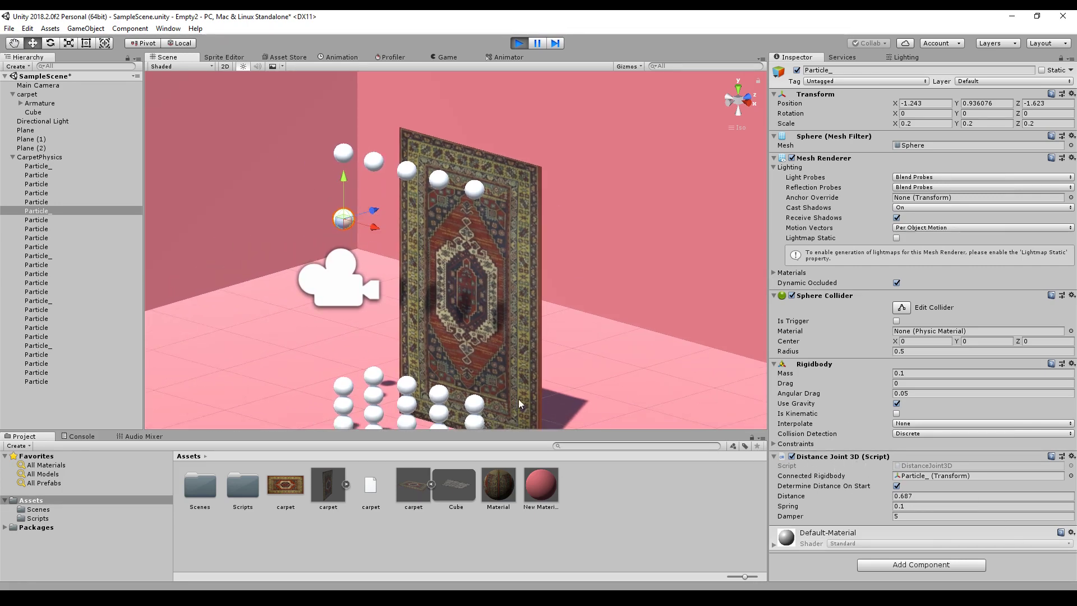
left_click(346, 390)
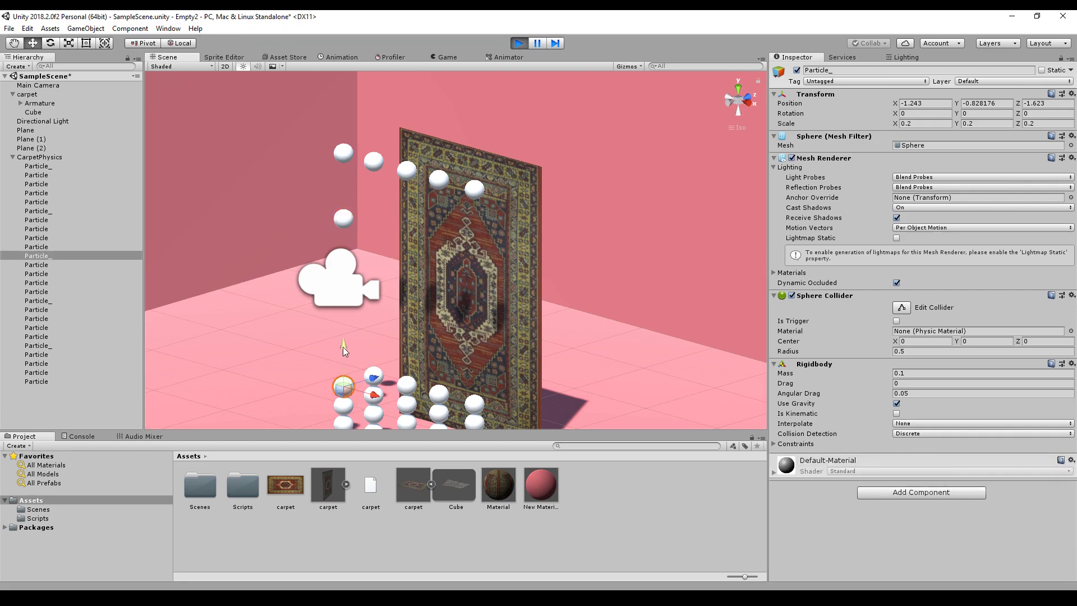
left_click(896, 413)
left_click_drag(345, 343, 455, 239)
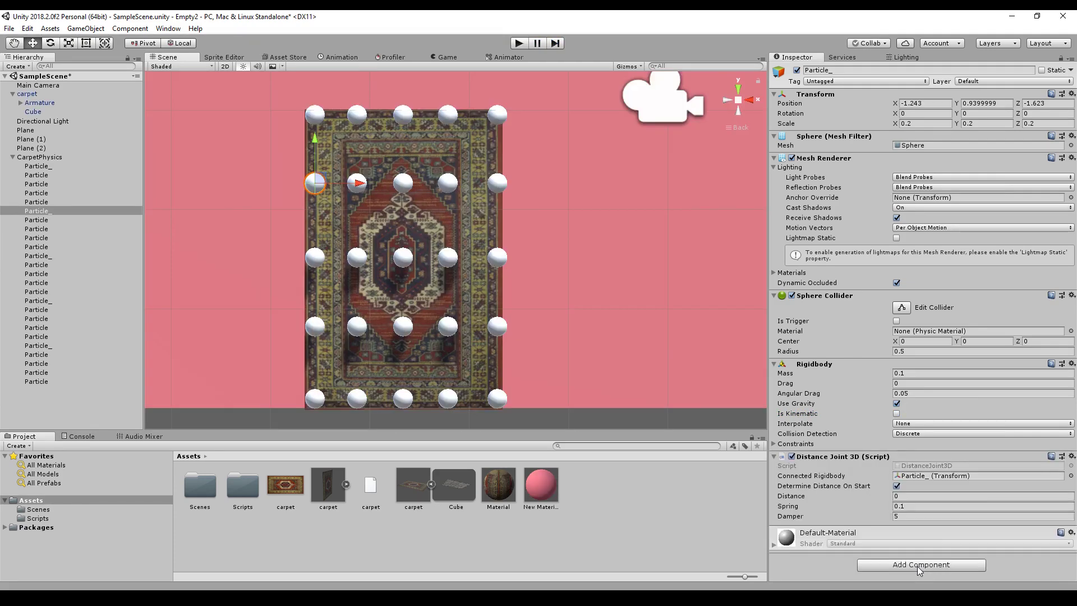
Add a second Distance Joint 3D to the second row's first particle and connect it to the neighbouring particle in that row
left_click(918, 567)
key("Down")
key("Return")
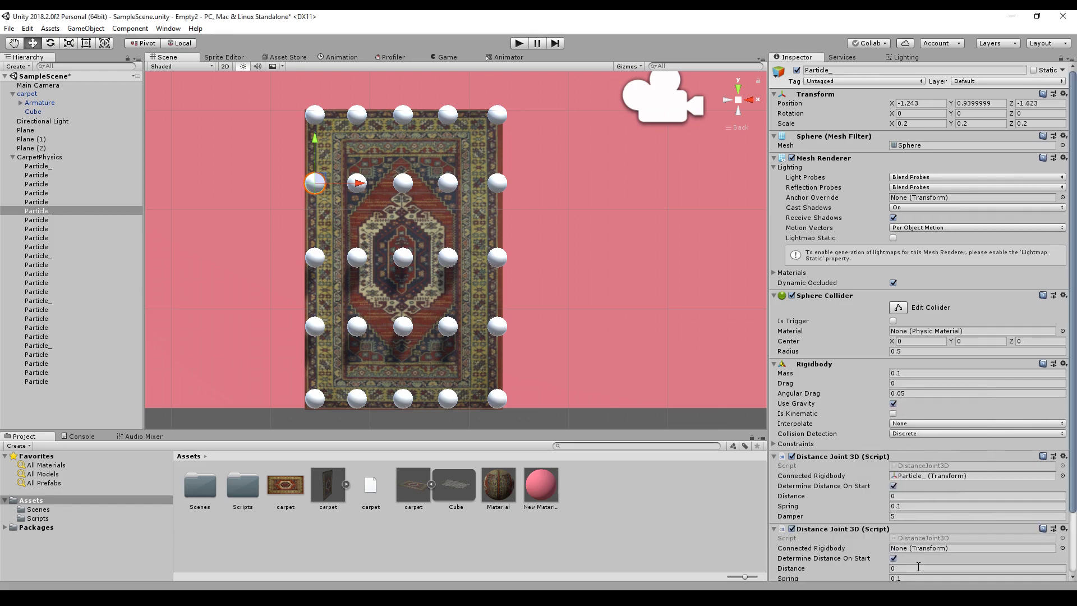
scroll(959, 449, "down", 3)
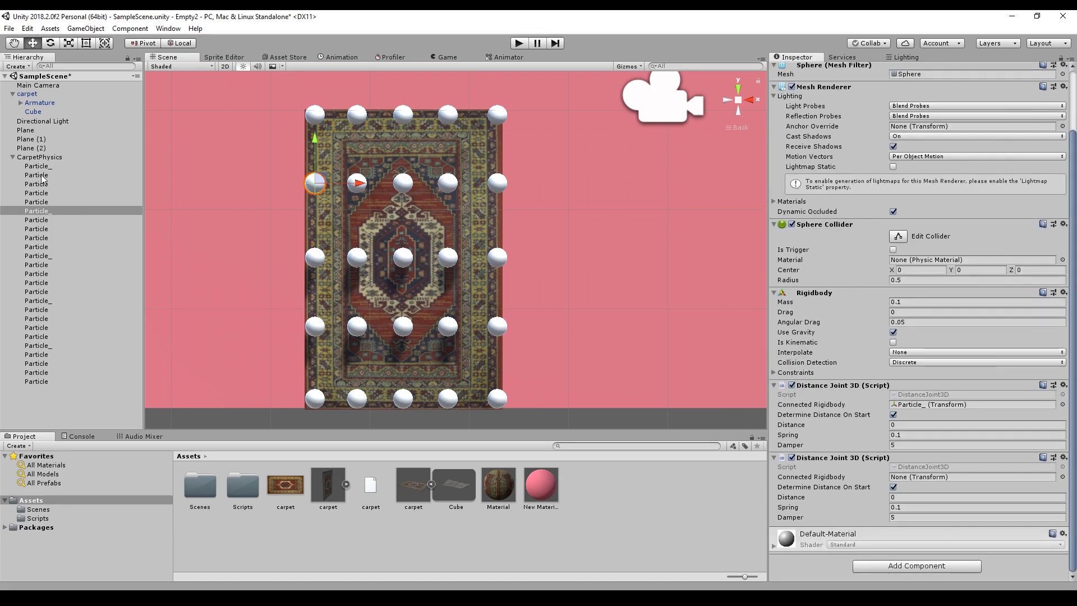
left_click_drag(52, 219, 925, 477)
left_click(46, 209)
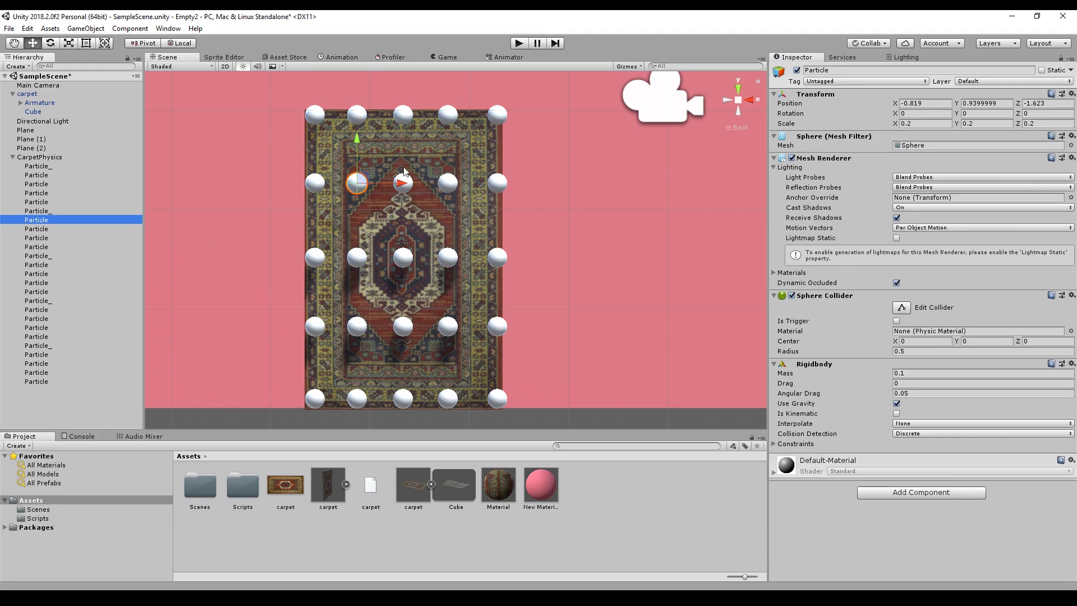
left_click(622, 281)
mouse_move(314, 168)
left_mouse_down()
mouse_move(311, 130)
mouse_move(296, 139)
mouse_move(322, 135)
left_mouse_up()
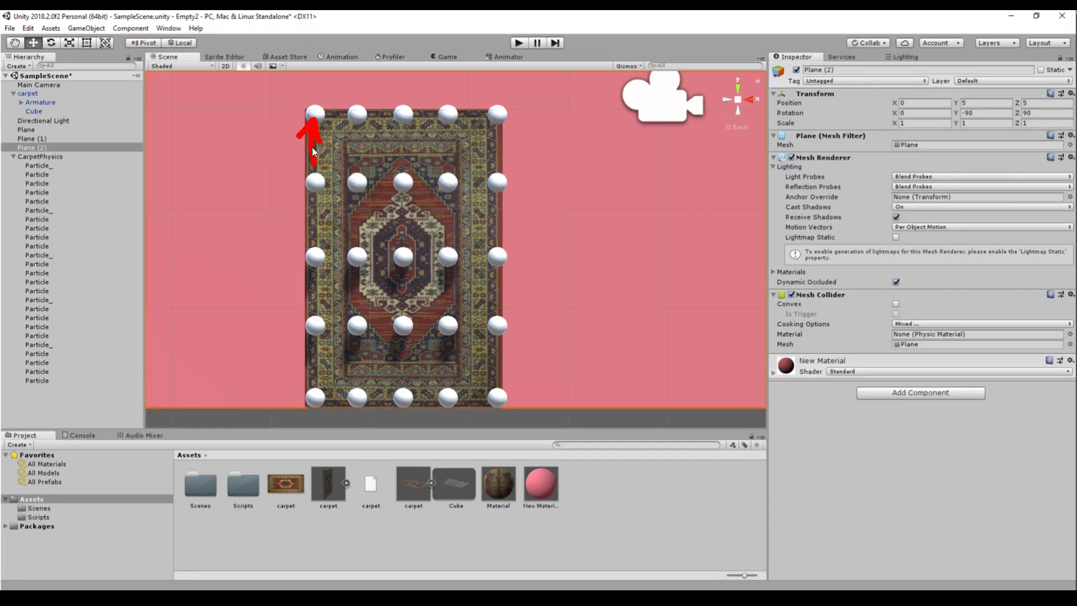
mouse_move(325, 177)
left_mouse_down()
mouse_move(346, 180)
mouse_move(324, 182)
left_mouse_up()
mouse_move(325, 181)
left_mouse_down()
mouse_move(339, 192)
mouse_move(363, 124)
left_mouse_up()
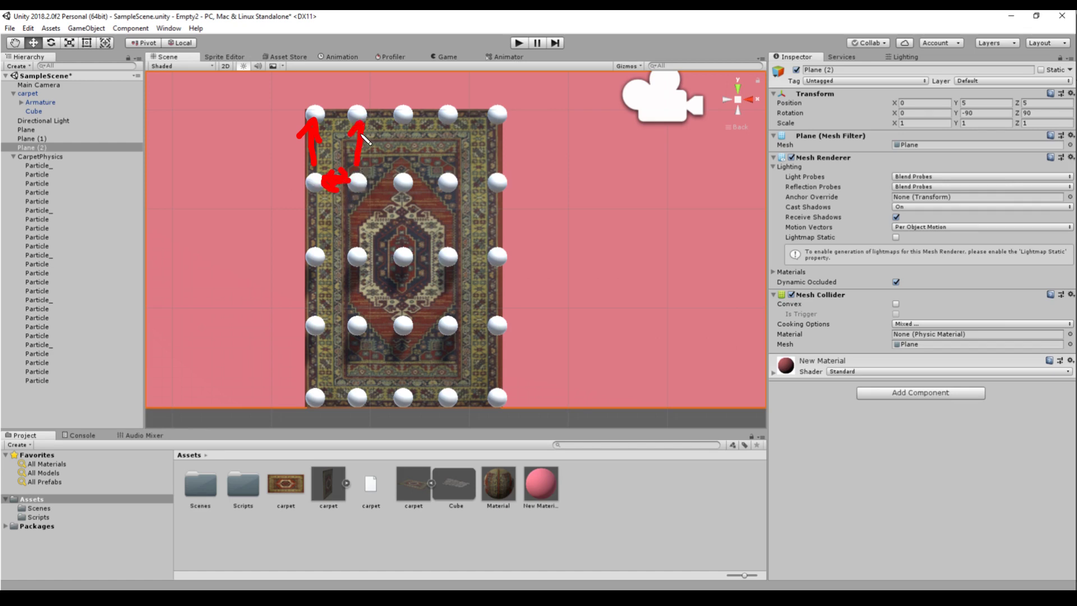
mouse_move(359, 180)
left_mouse_down()
mouse_move(396, 181)
mouse_move(368, 176)
mouse_move(432, 179)
mouse_move(416, 175)
mouse_move(437, 178)
left_mouse_up()
left_click_drag(502, 146, 503, 165)
left_click_drag(502, 208, 501, 242)
mouse_move(466, 182)
left_mouse_down()
mouse_move(499, 182)
mouse_move(457, 251)
mouse_move(492, 253)
left_mouse_up()
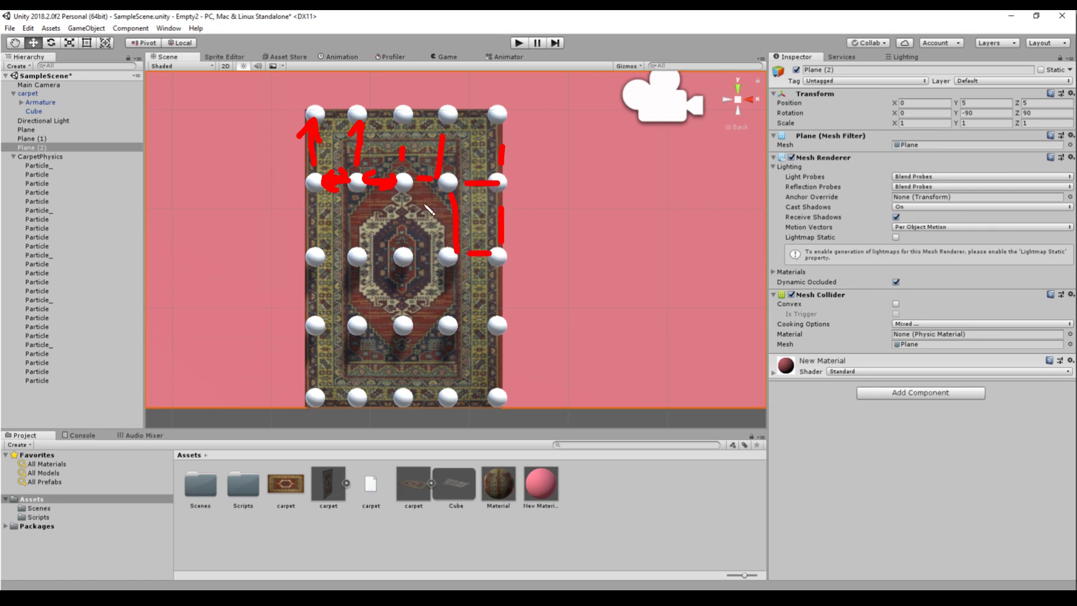
mouse_move(400, 202)
left_mouse_down()
mouse_move(400, 258)
mouse_move(434, 257)
left_mouse_up()
left_click_drag(439, 208, 439, 236)
mouse_move(371, 250)
left_mouse_down()
mouse_move(333, 259)
mouse_move(360, 239)
mouse_move(365, 197)
mouse_move(318, 208)
mouse_move(308, 245)
mouse_move(311, 253)
mouse_move(372, 214)
mouse_move(349, 208)
mouse_move(366, 191)
mouse_move(365, 236)
mouse_move(385, 250)
mouse_move(367, 265)
mouse_move(319, 247)
mouse_move(336, 245)
mouse_move(335, 269)
left_mouse_up()
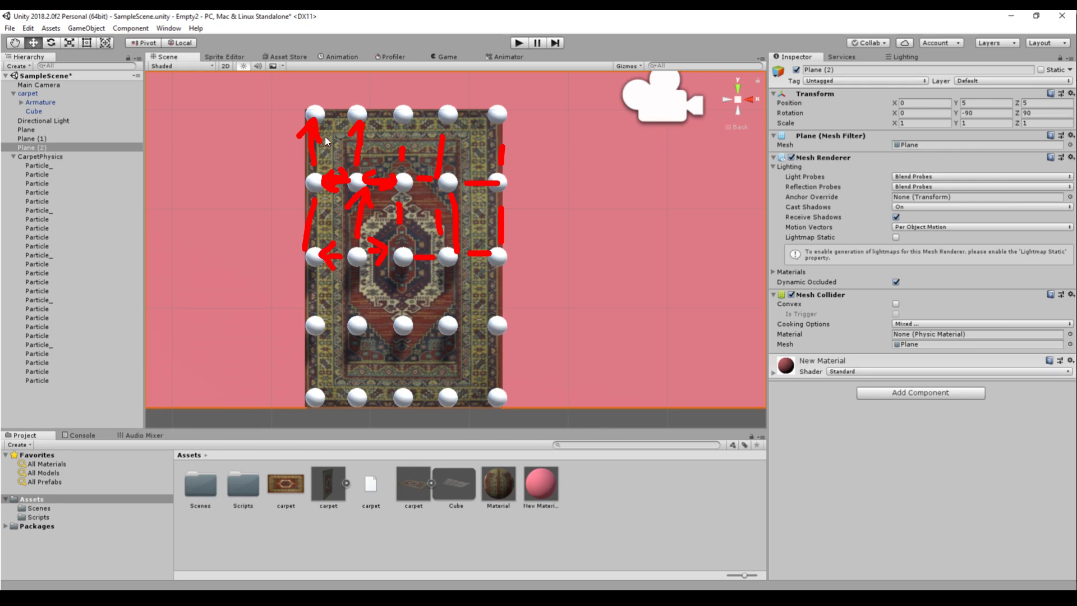
mouse_move(301, 133)
left_mouse_down()
mouse_move(553, 111)
mouse_move(367, 91)
mouse_move(275, 111)
mouse_move(324, 133)
mouse_move(300, 133)
left_mouse_up()
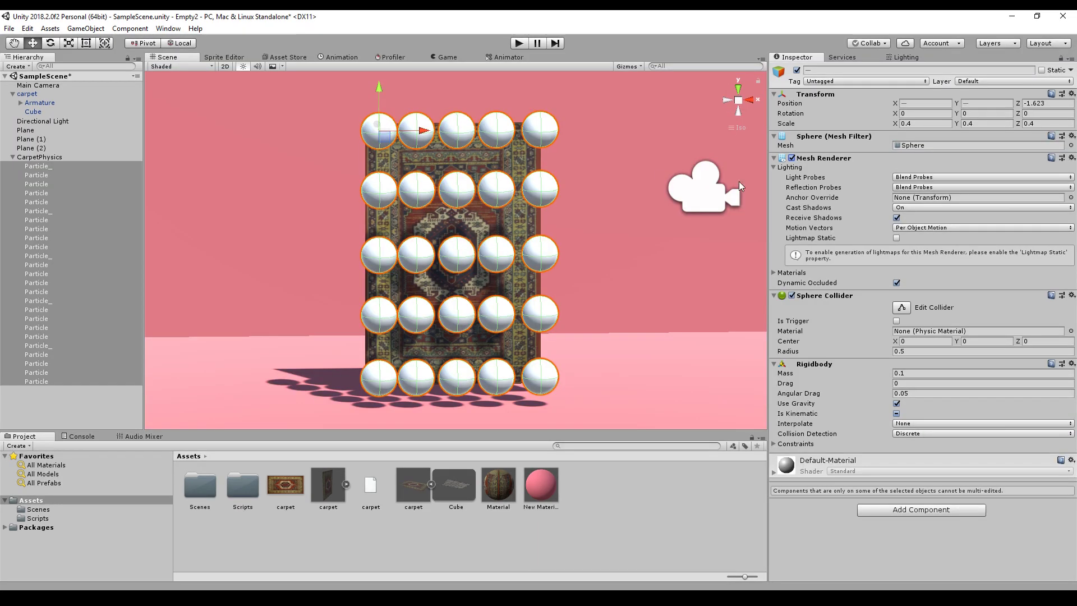
Disable the Mesh Renderer on all particles and move them together along Z to about 0.016, onto the carpet's plane
left_click(791, 159)
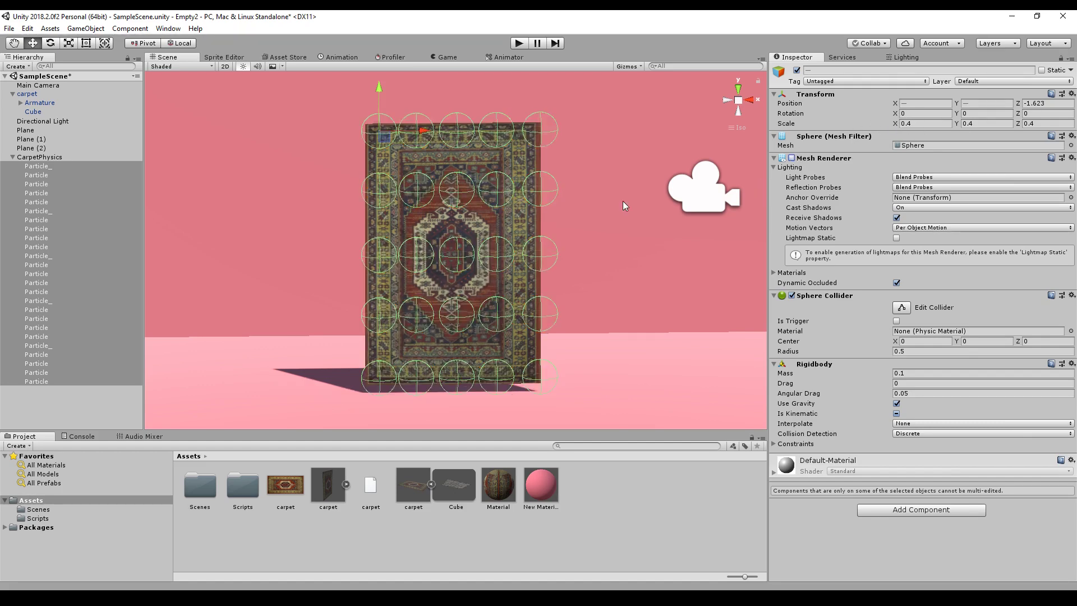
left_click_drag(492, 211, 213, 181, "alt")
left_click(57, 158)
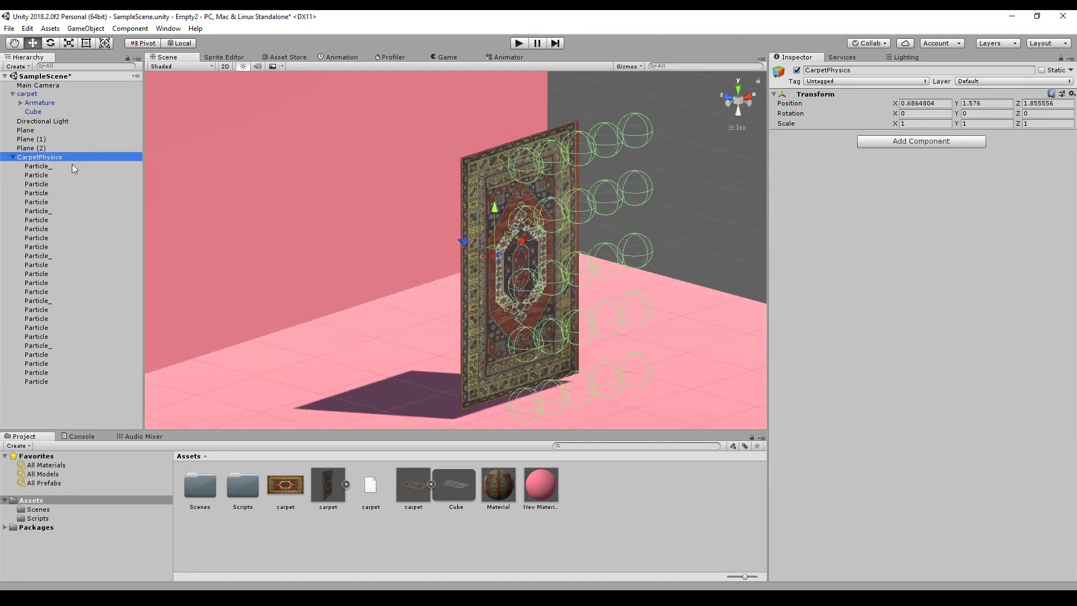
middle_click_drag(356, 224, 463, 226)
left_click(748, 96)
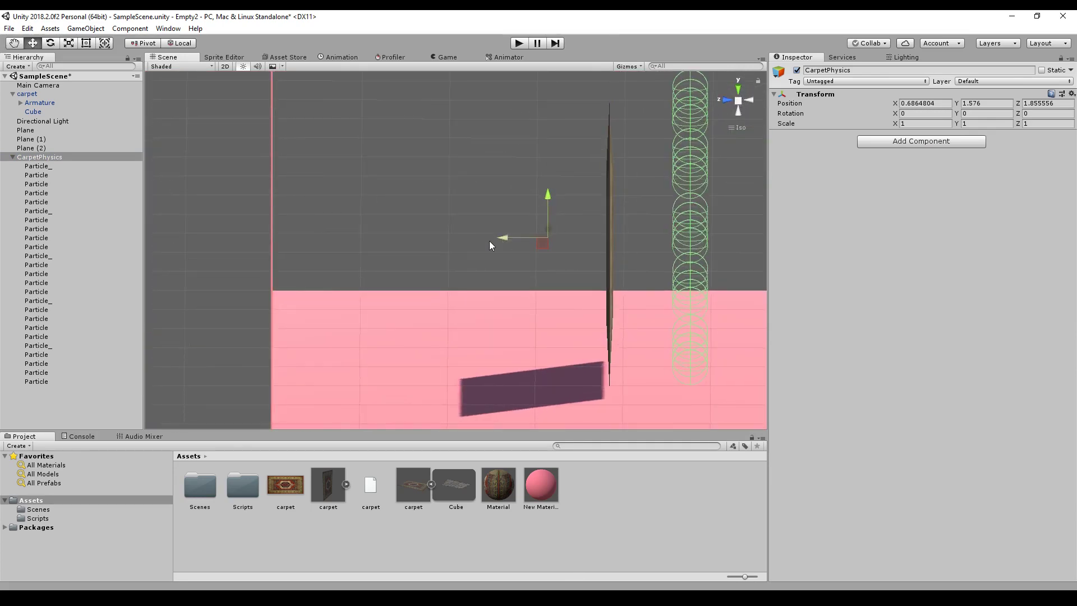
left_click(38, 166)
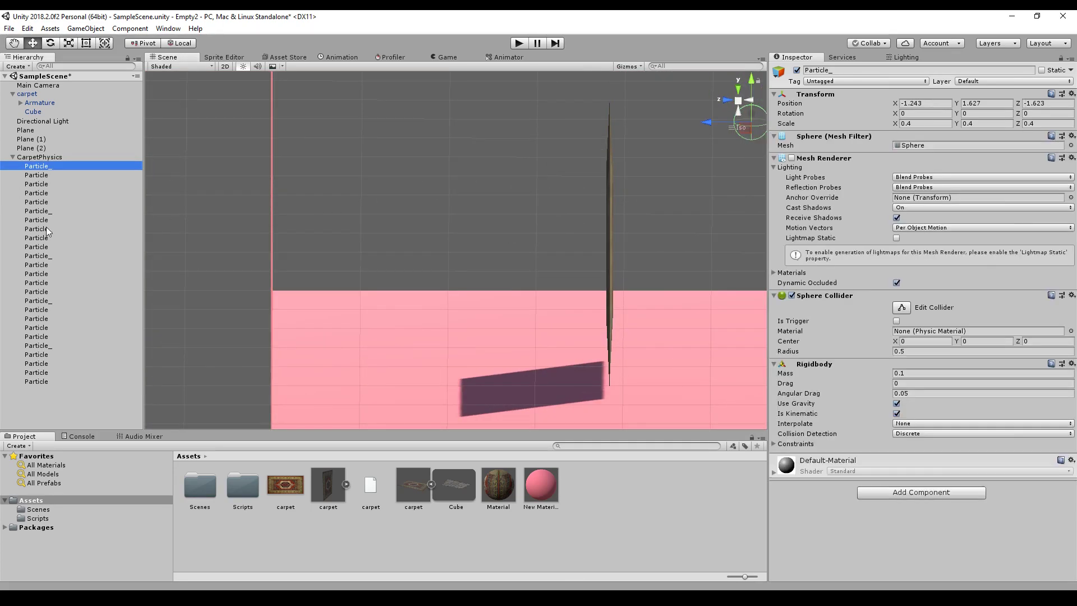
left_click(39, 380, "shift")
scroll(612, 272, "down", 2)
left_click_drag(649, 144, 531, 153)
left_click_drag(676, 169, 333, 221, "alt")
middle_click_drag(332, 221, 453, 214)
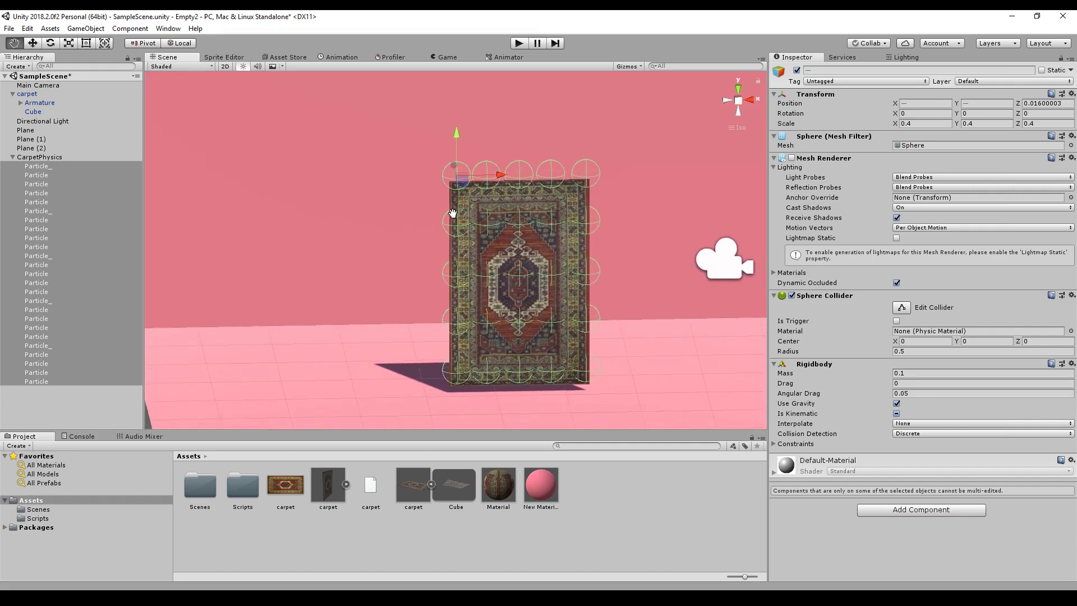
scroll(452, 213, "up", 2)
Add a new script component named CopyPosition to the first particle under CarpetPhysics
left_click(50, 167)
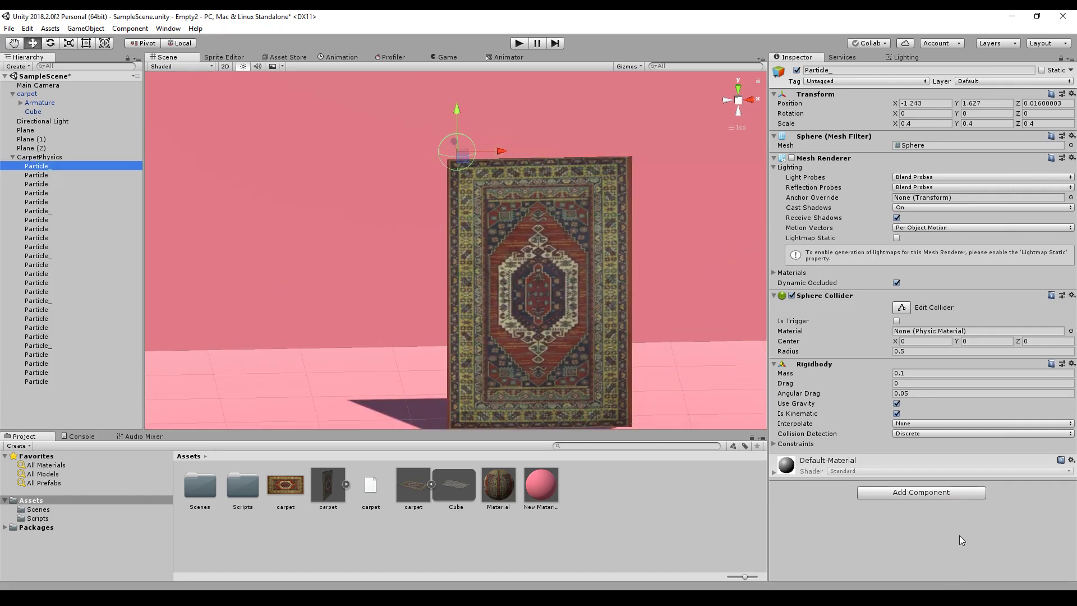
left_click(911, 492)
type("CopyPosition")
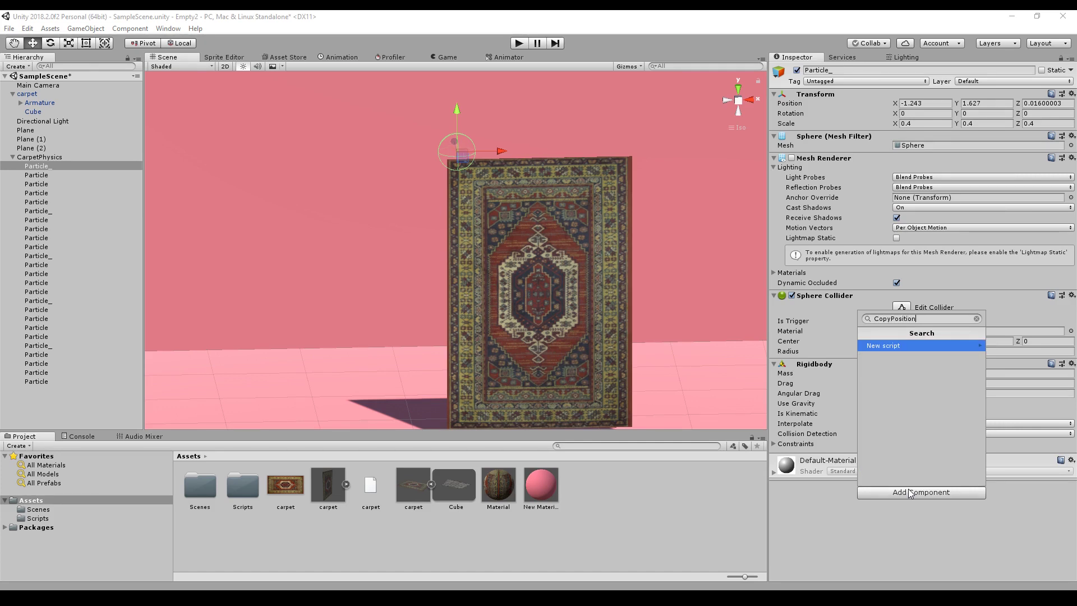
key("Return")
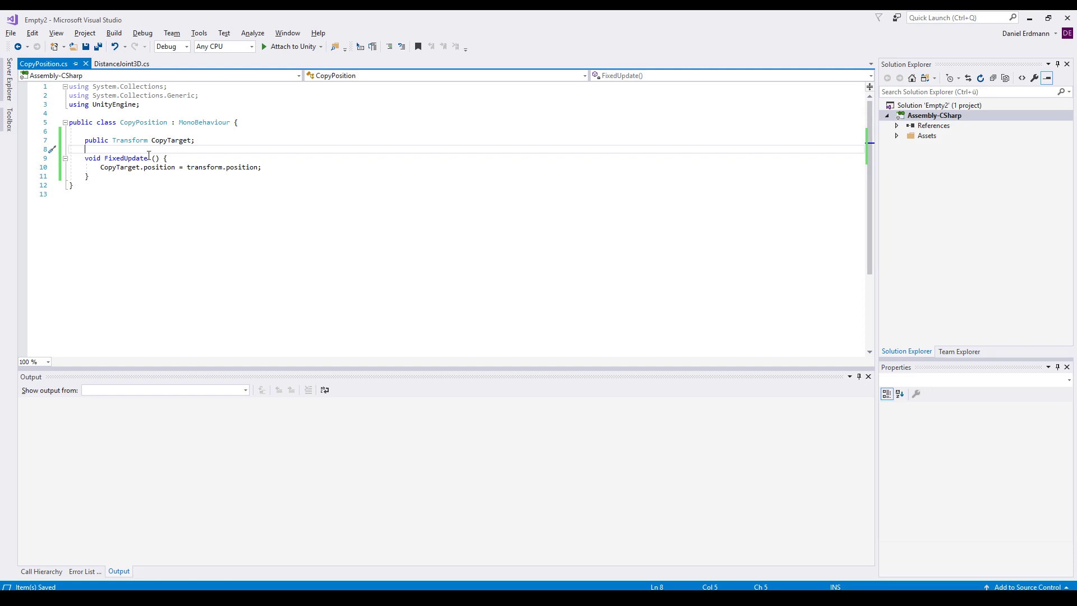
In Visual Studio, review the CopyPosition script's CopyTarget variable and the position assignment in FixedUpdate
double_click(164, 141)
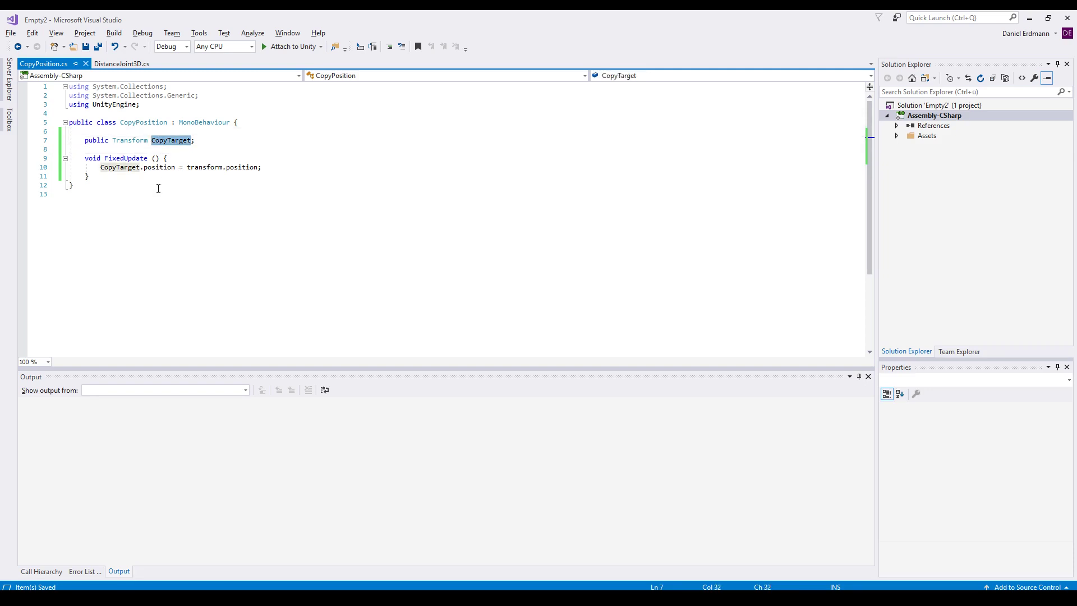
double_click(125, 158)
double_click(123, 168)
left_click_drag(124, 168, 235, 174)
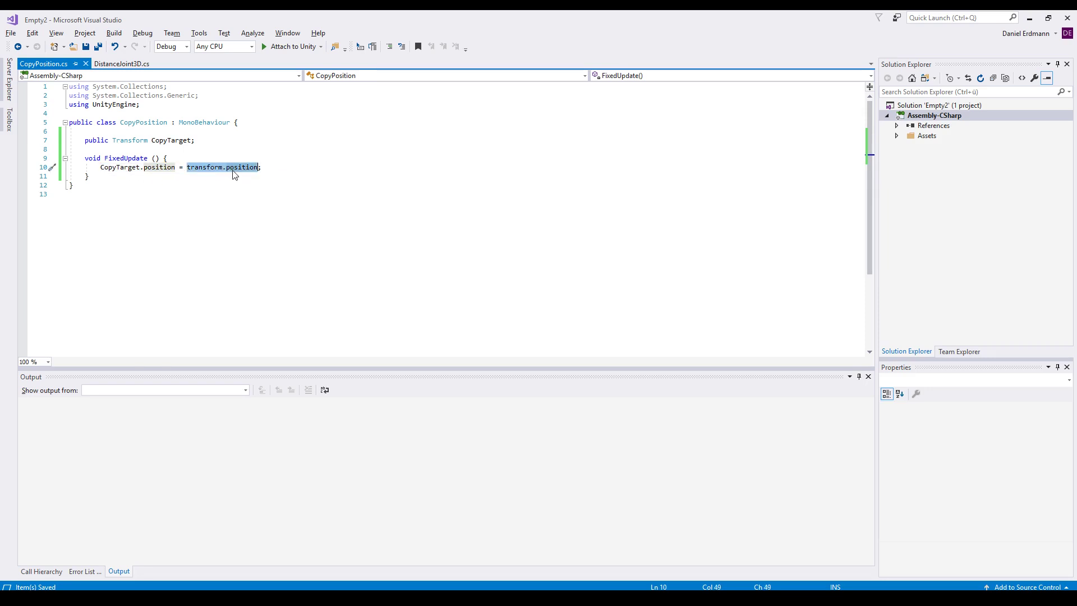
Switch back to Unity and add the Copy Position script to all particles under CarpetPhysics
key("alt+Tab")
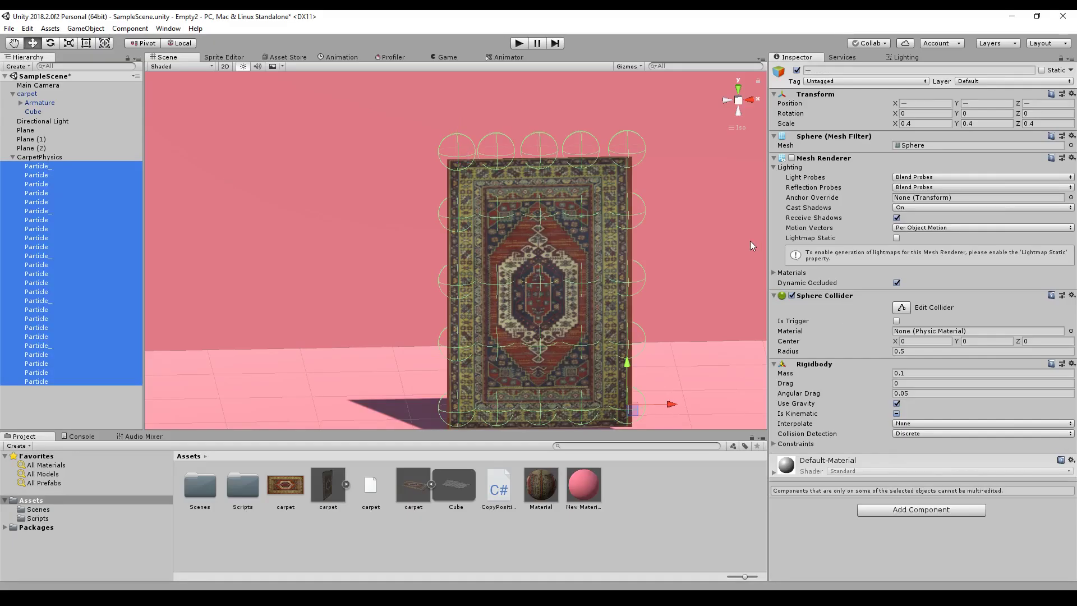
left_click(954, 510)
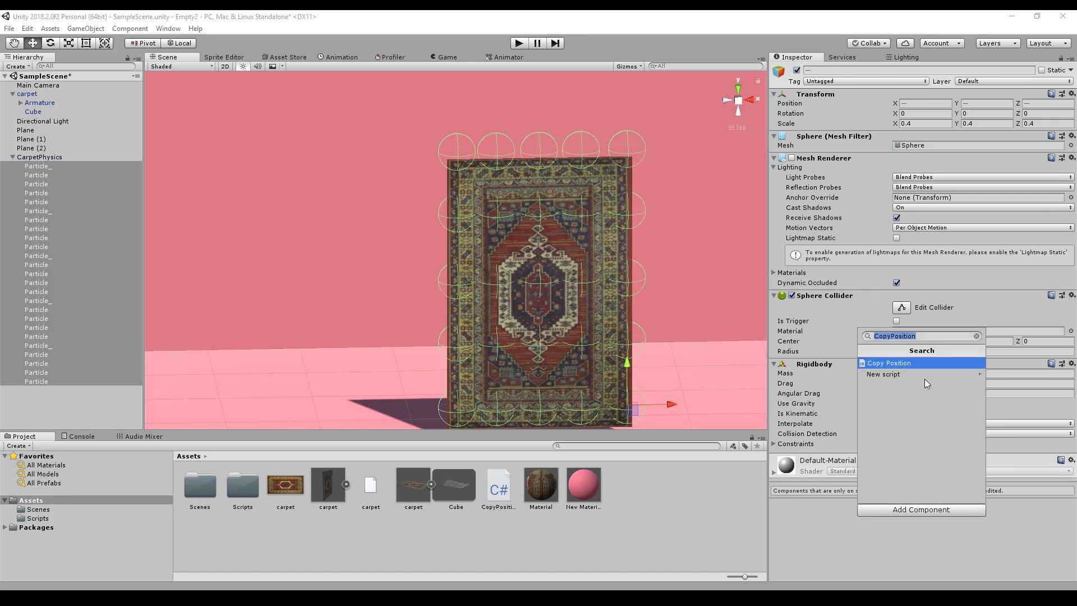
left_click(889, 362)
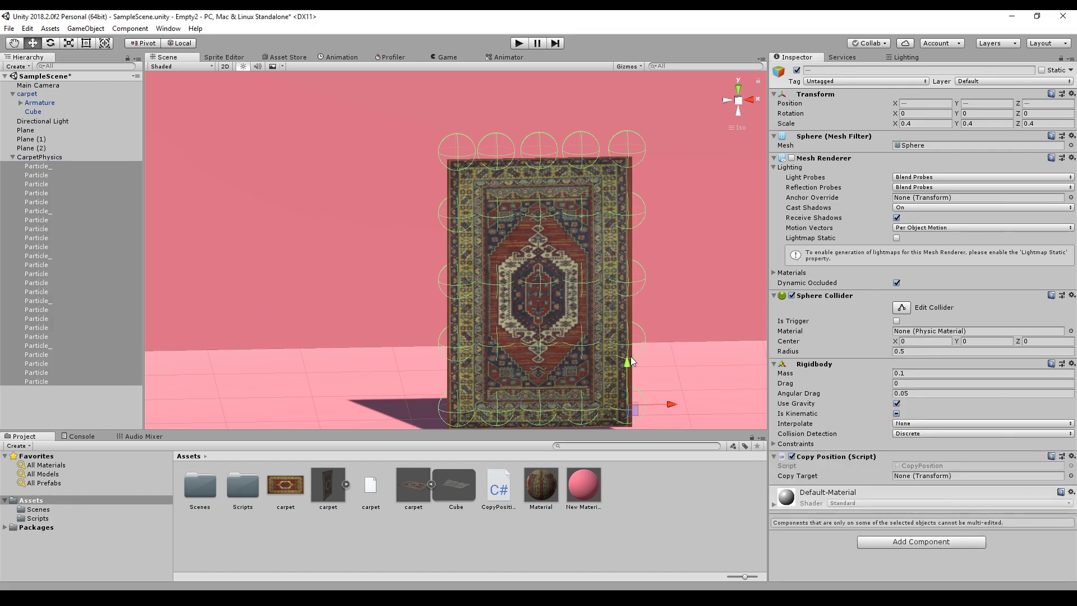
Expand the carpet's Armature and step through its bones to find the one at the first particle's corner
left_click(49, 167)
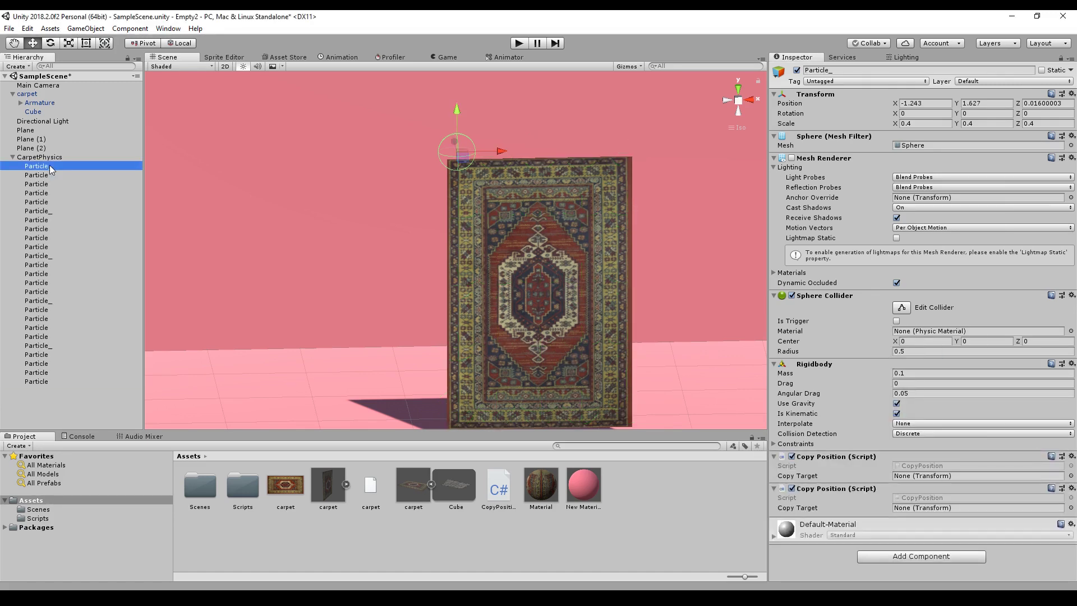
left_click(21, 103)
scroll(69, 141, "down", 3)
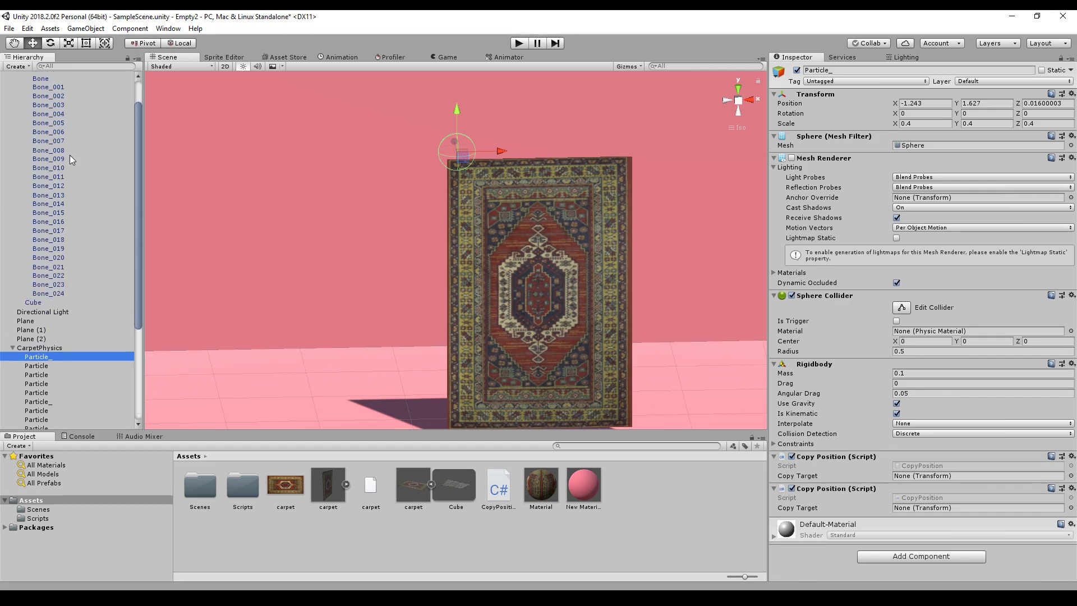
left_click(57, 81)
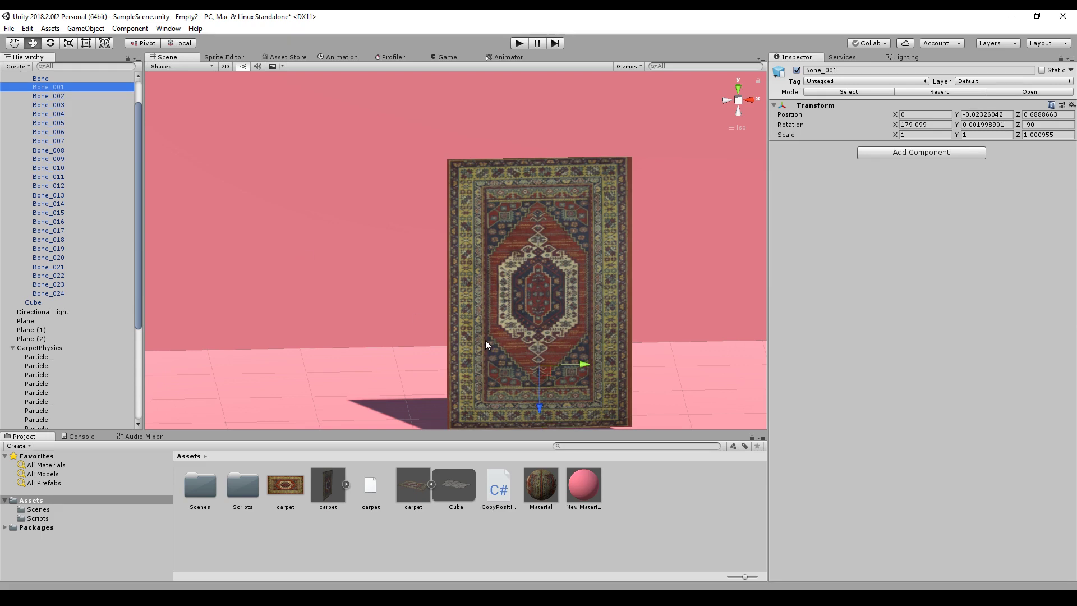
key("Down")
key("Down")
key("Down")
key("Down")
key("Down")
key("Down")
key("Down")
key("Down")
key("Down")
key("Down")
key("Down")
key("Down")
key("Down")
key("Down")
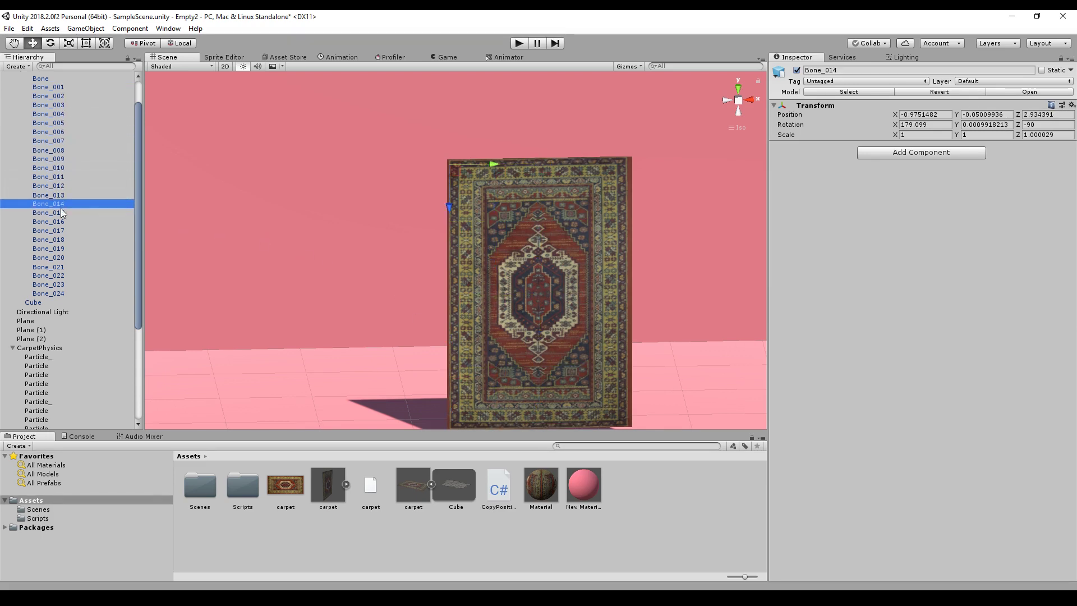
Assign Bone_014 as the Copy Target of the first particle's first Copy Position component
left_click(41, 358)
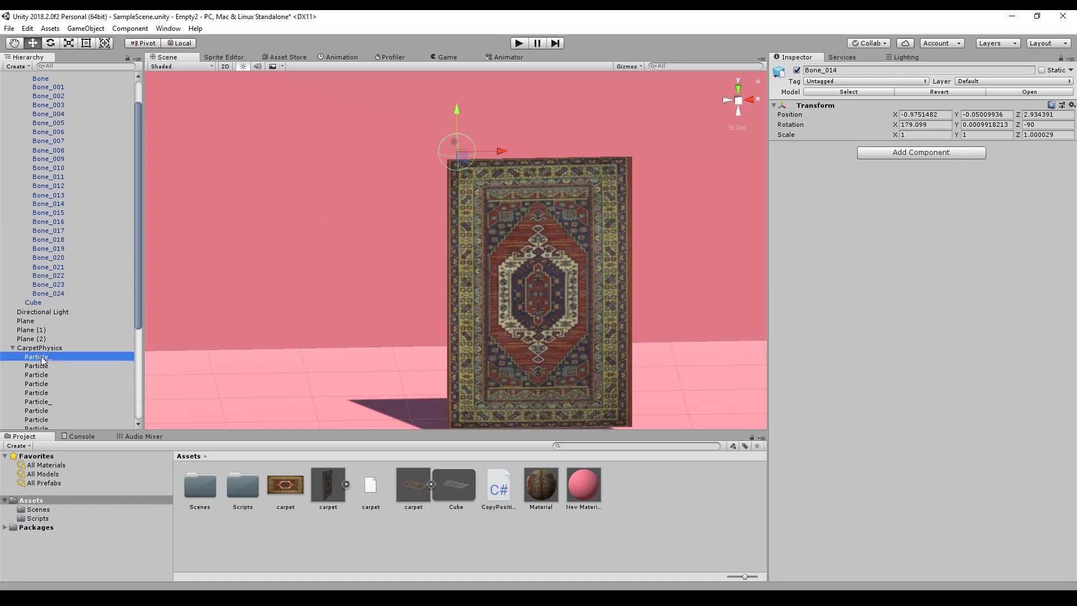
left_click_drag(46, 203, 931, 476)
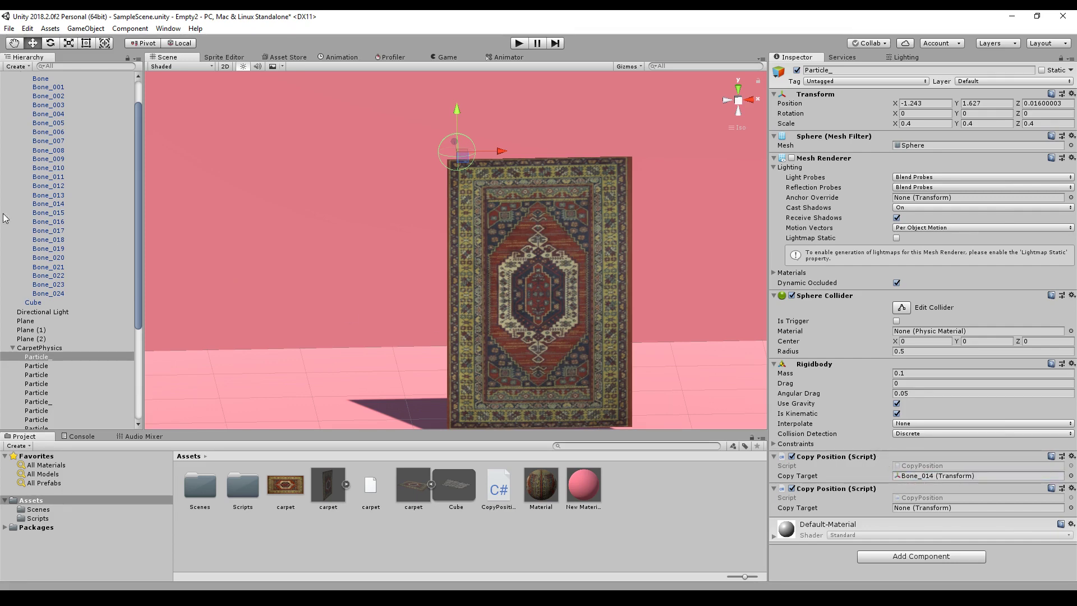
scroll(5, 218, "down", 3)
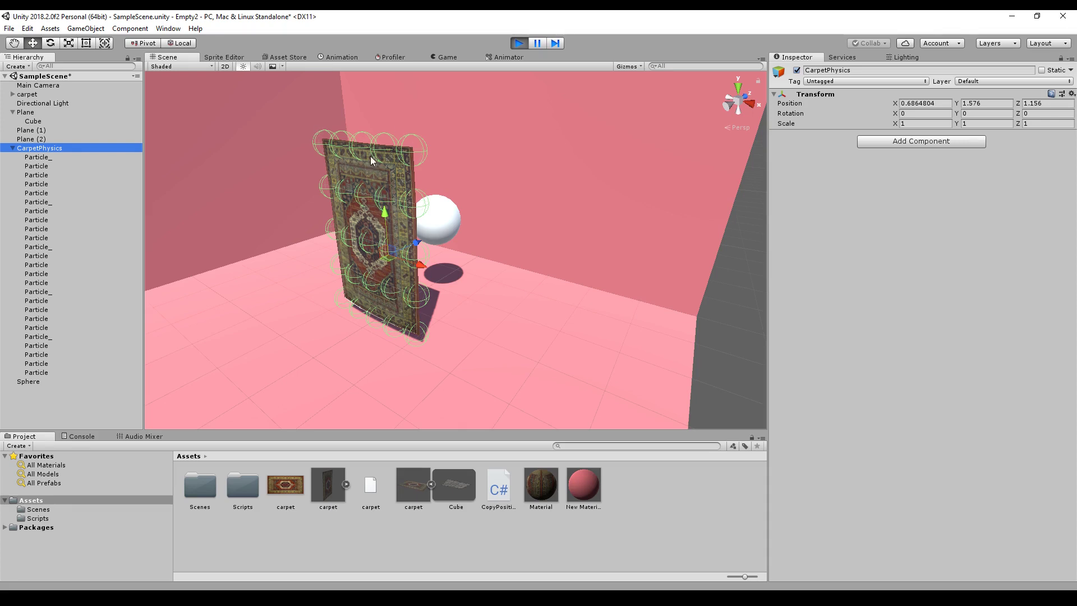
During play mode, move the Sphere against the carpet and shift the CarpetPhysics object to test how the carpet deforms
left_click(32, 383)
left_click_drag(471, 214, 331, 161)
left_click(62, 148)
left_click_drag(389, 245, 340, 211)
left_click(332, 207)
middle_click_drag(409, 221, 452, 227)
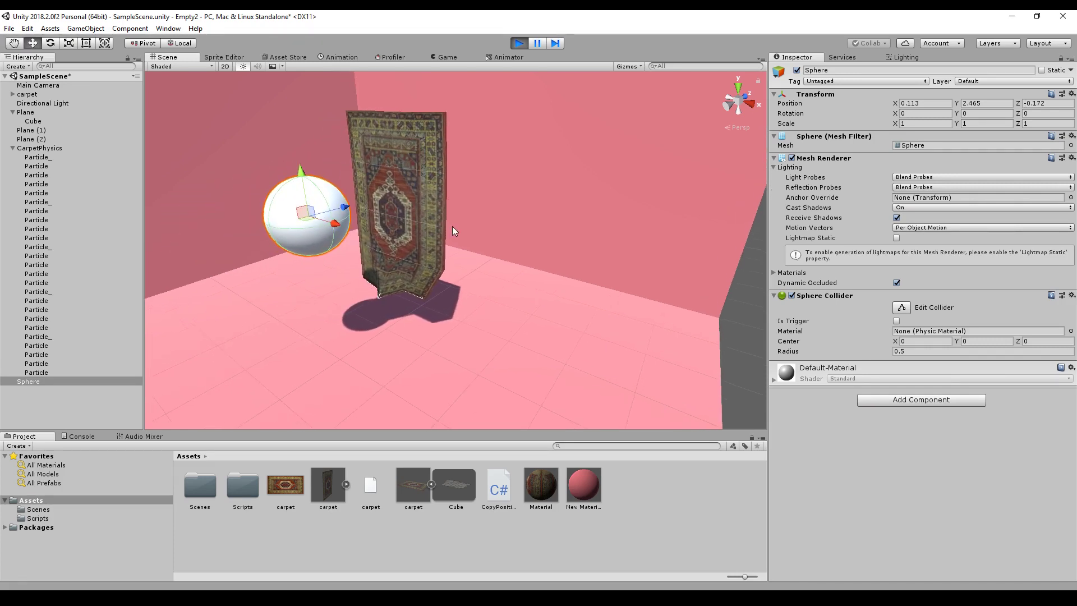